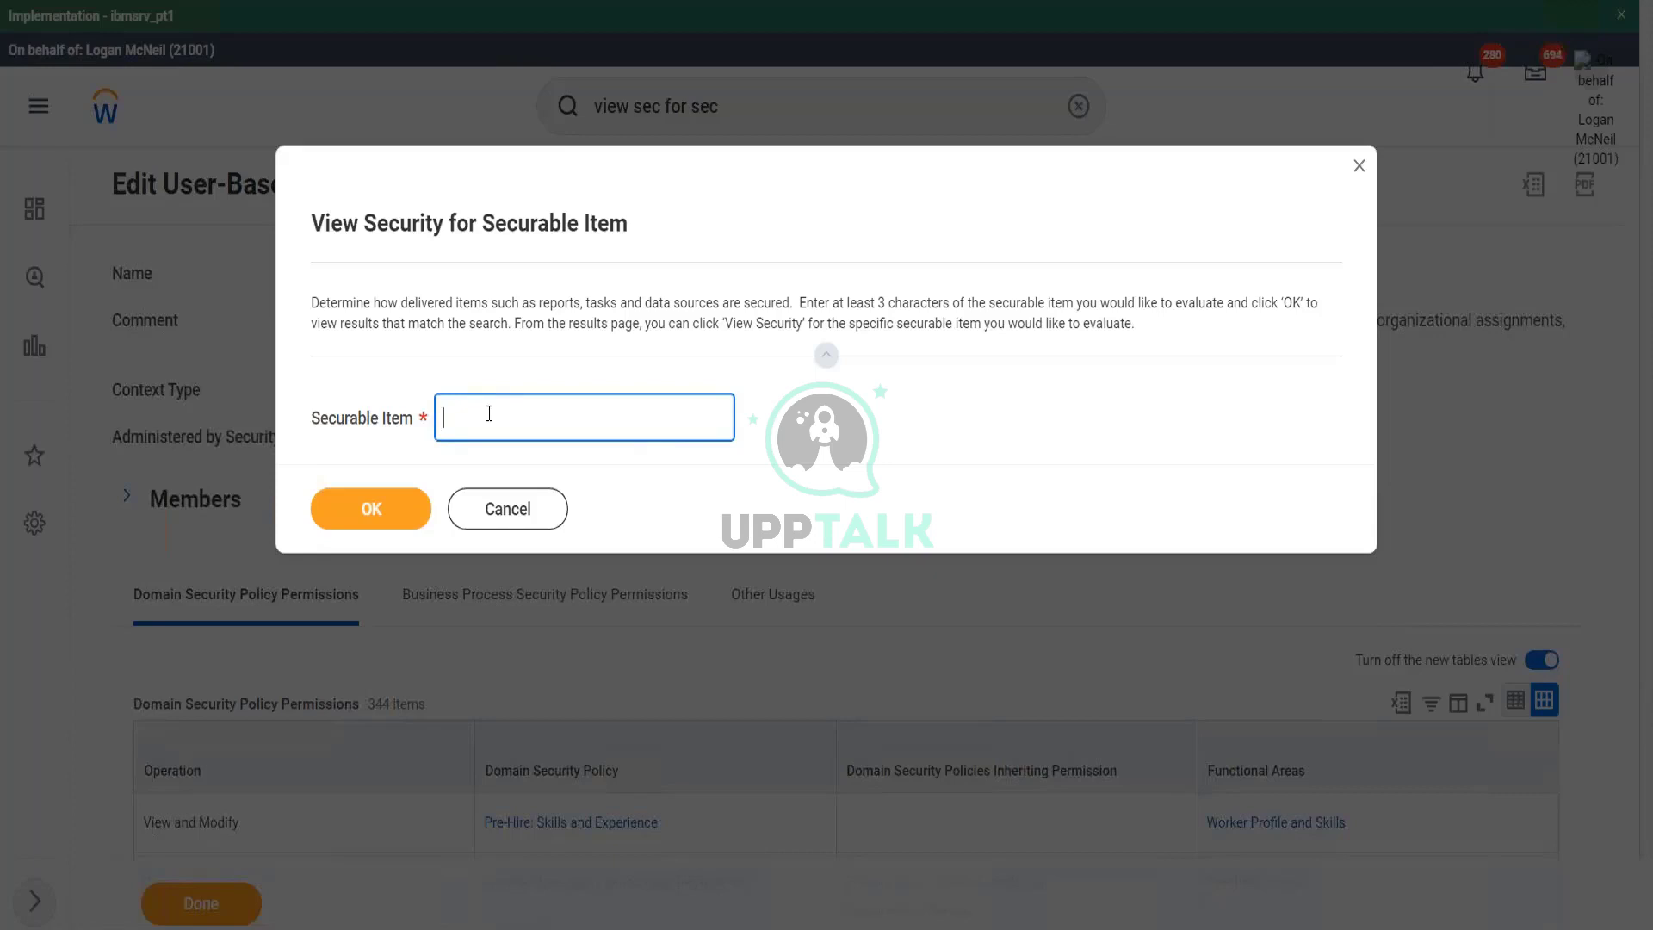
# Step: Run the View Security for Securable Item report for the securable item "Emergency Contact"
pyautogui.write('Emergency Contact')
pyautogui.tripleClick(606, 422)
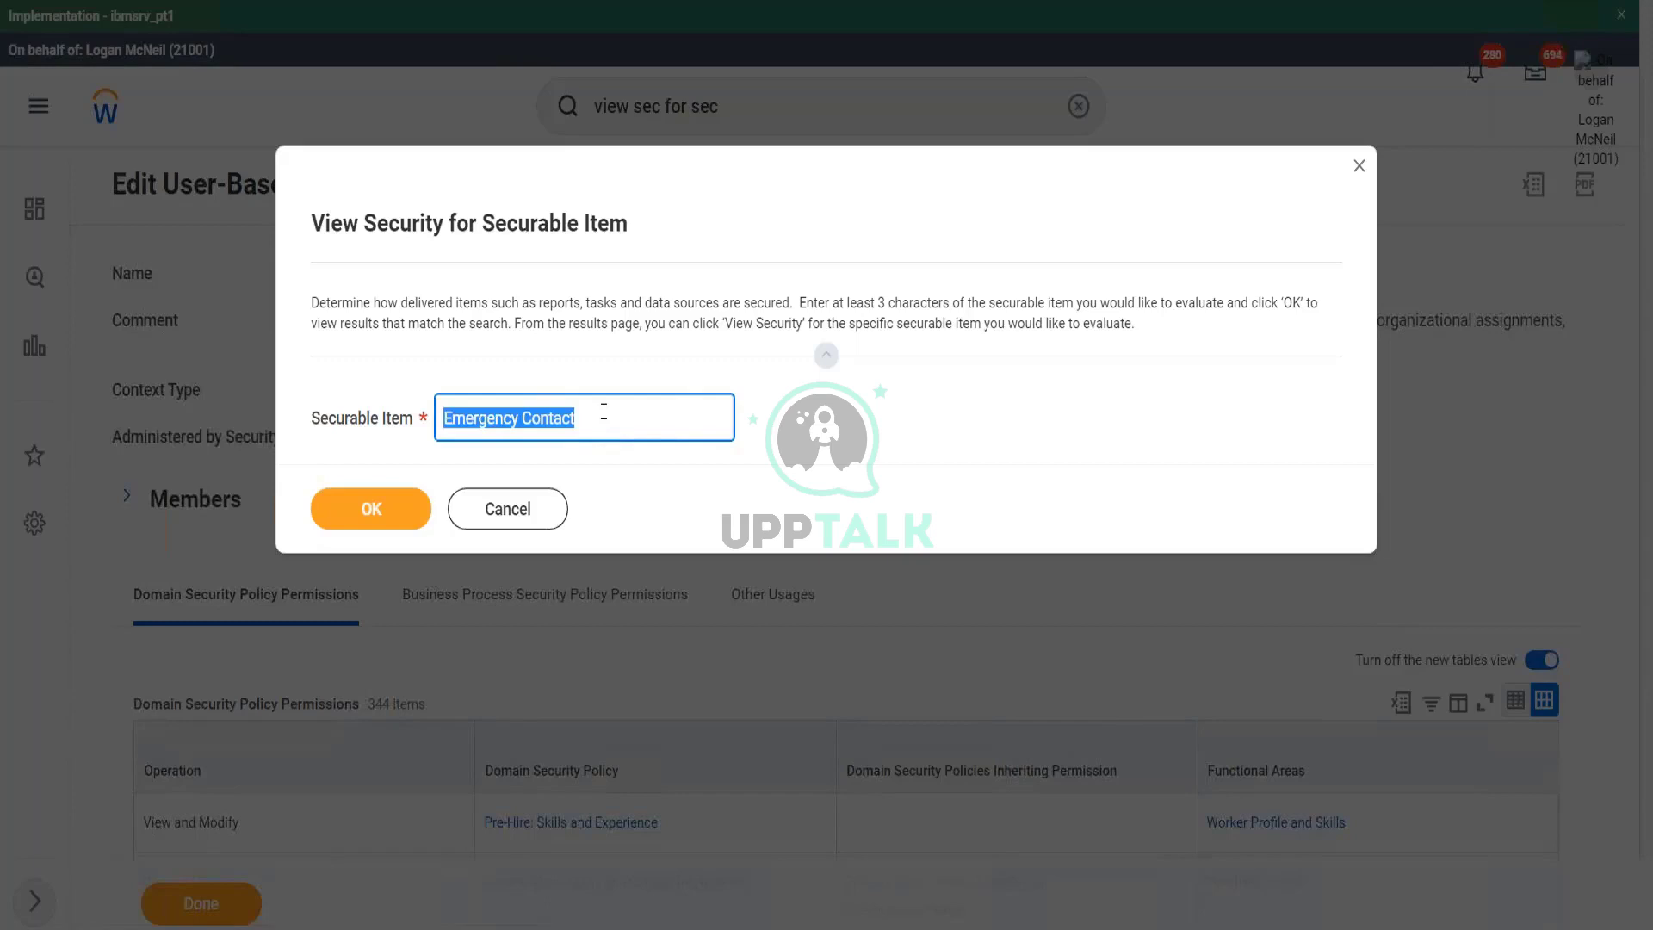
pyautogui.click(604, 411)
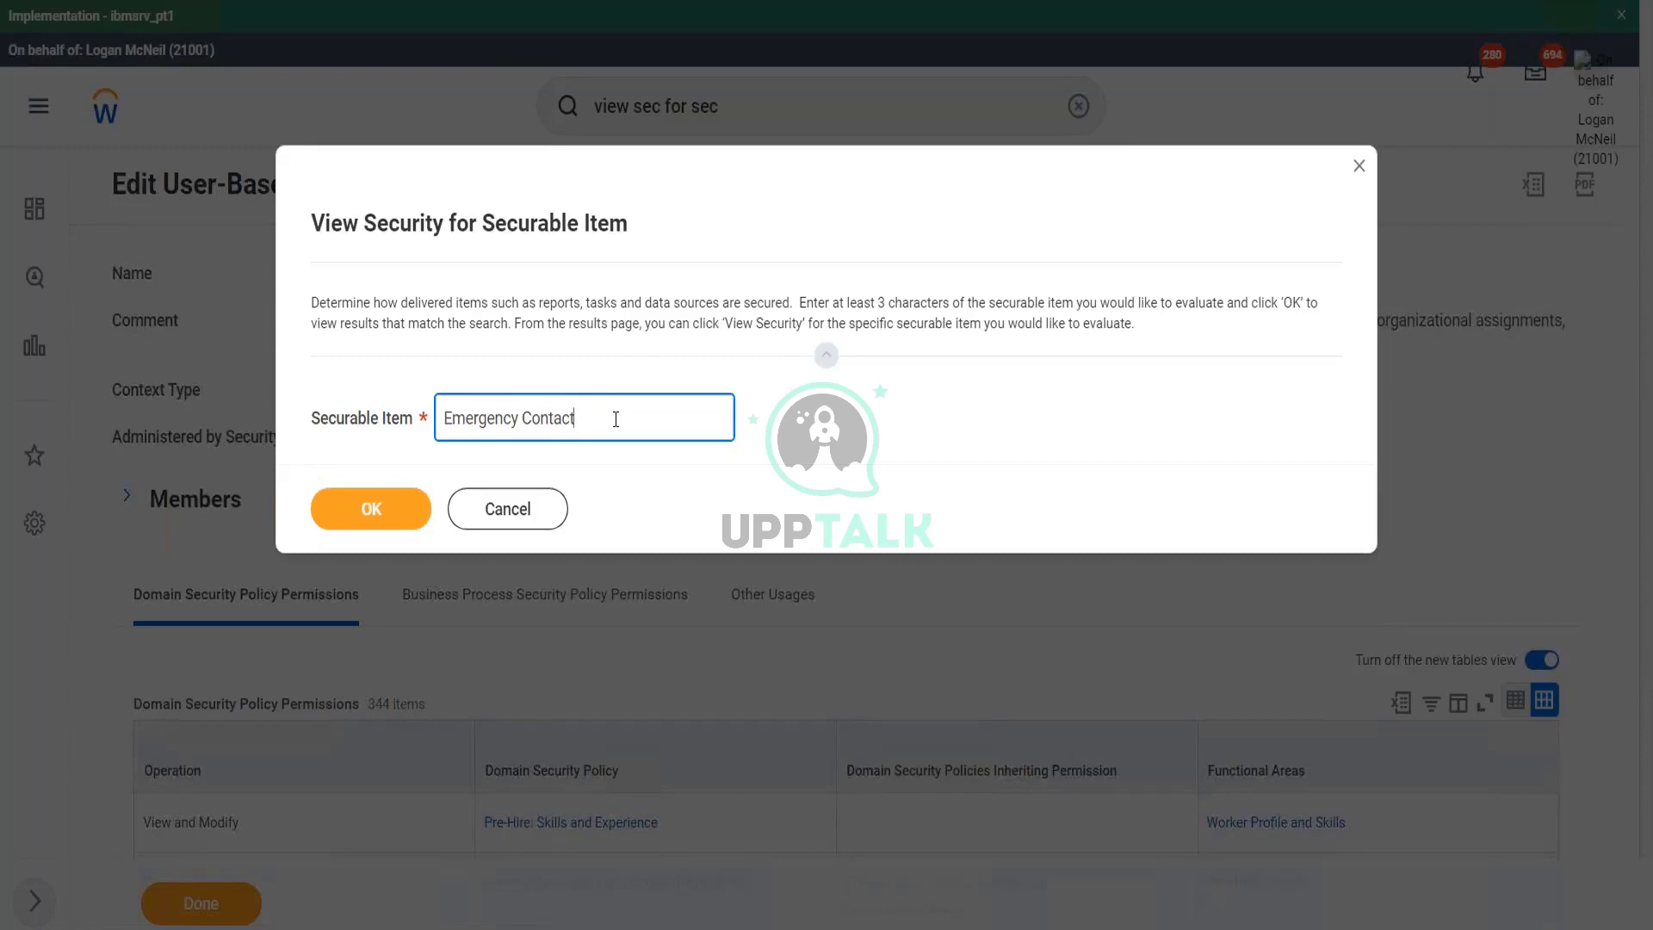
pyautogui.click(382, 521)
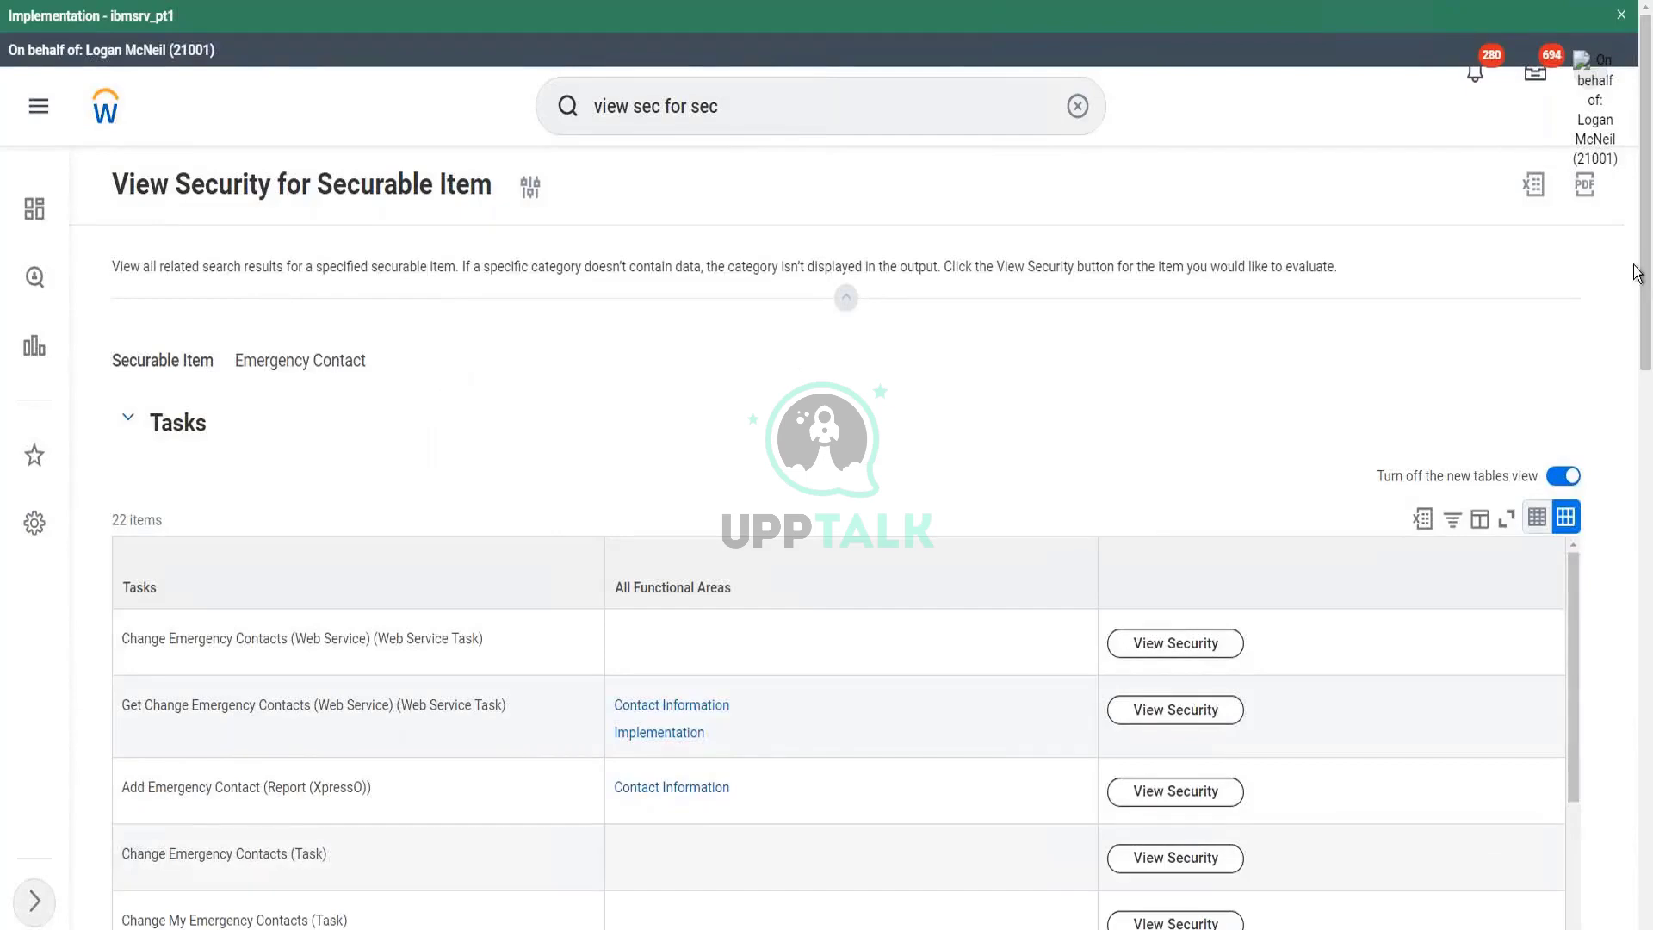
# Step: Find Change Emergency Contacts (Task) among the matching tasks and open its security details
pyautogui.scroll(-5, 1584, 458)
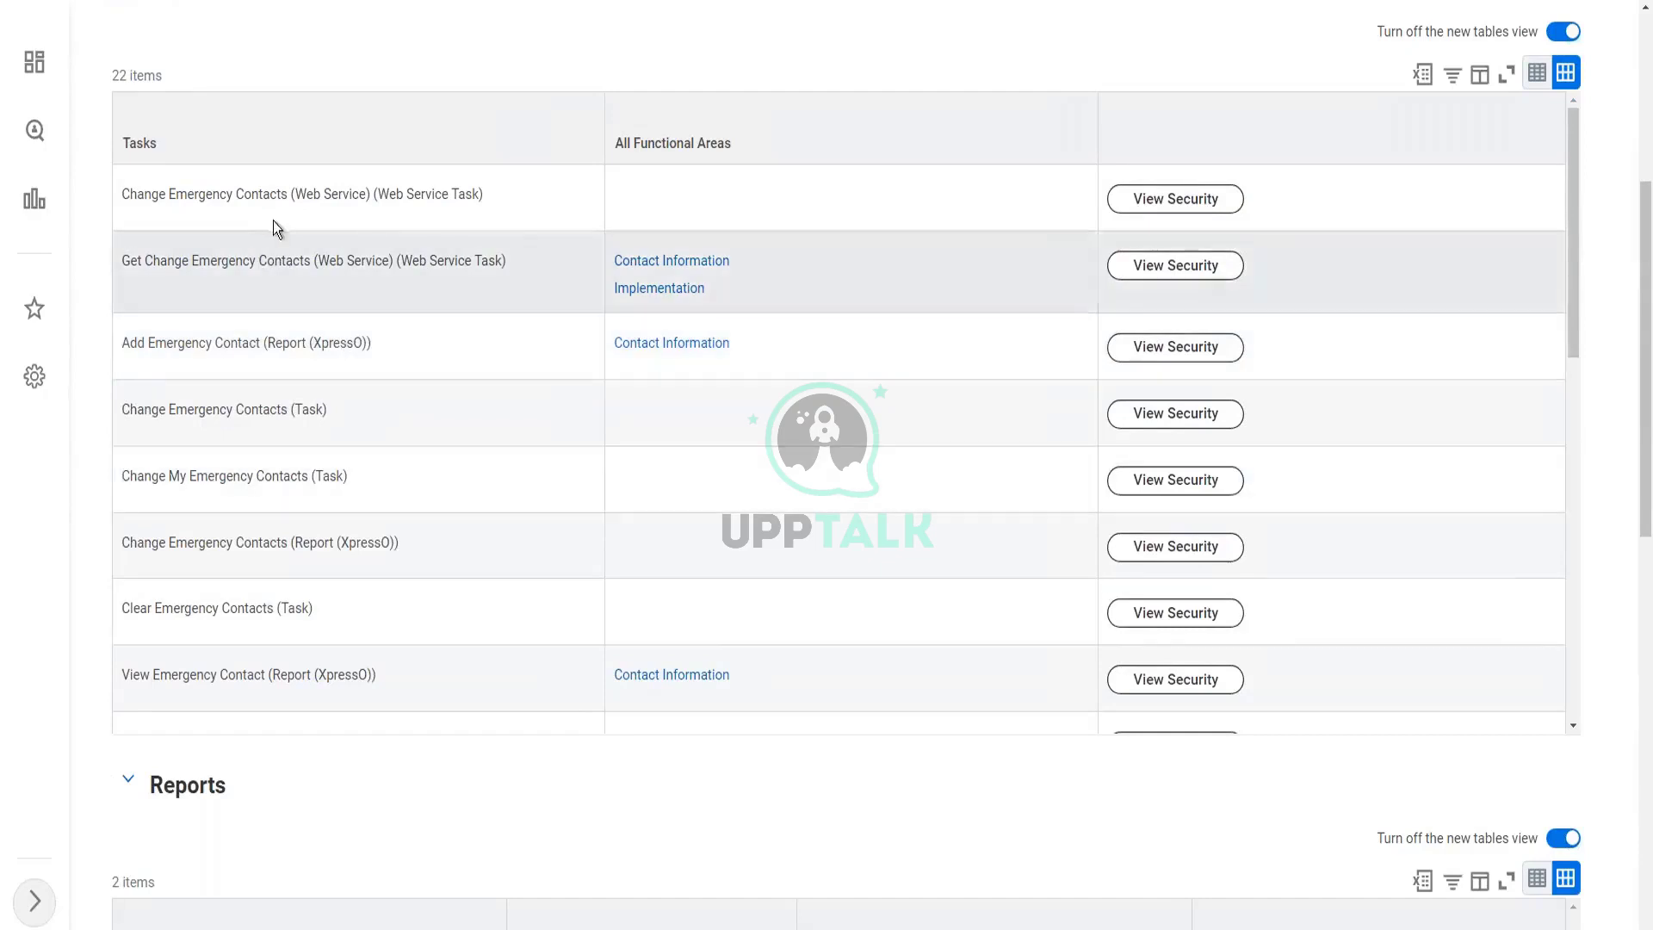
pyautogui.scroll(1, 295, 303)
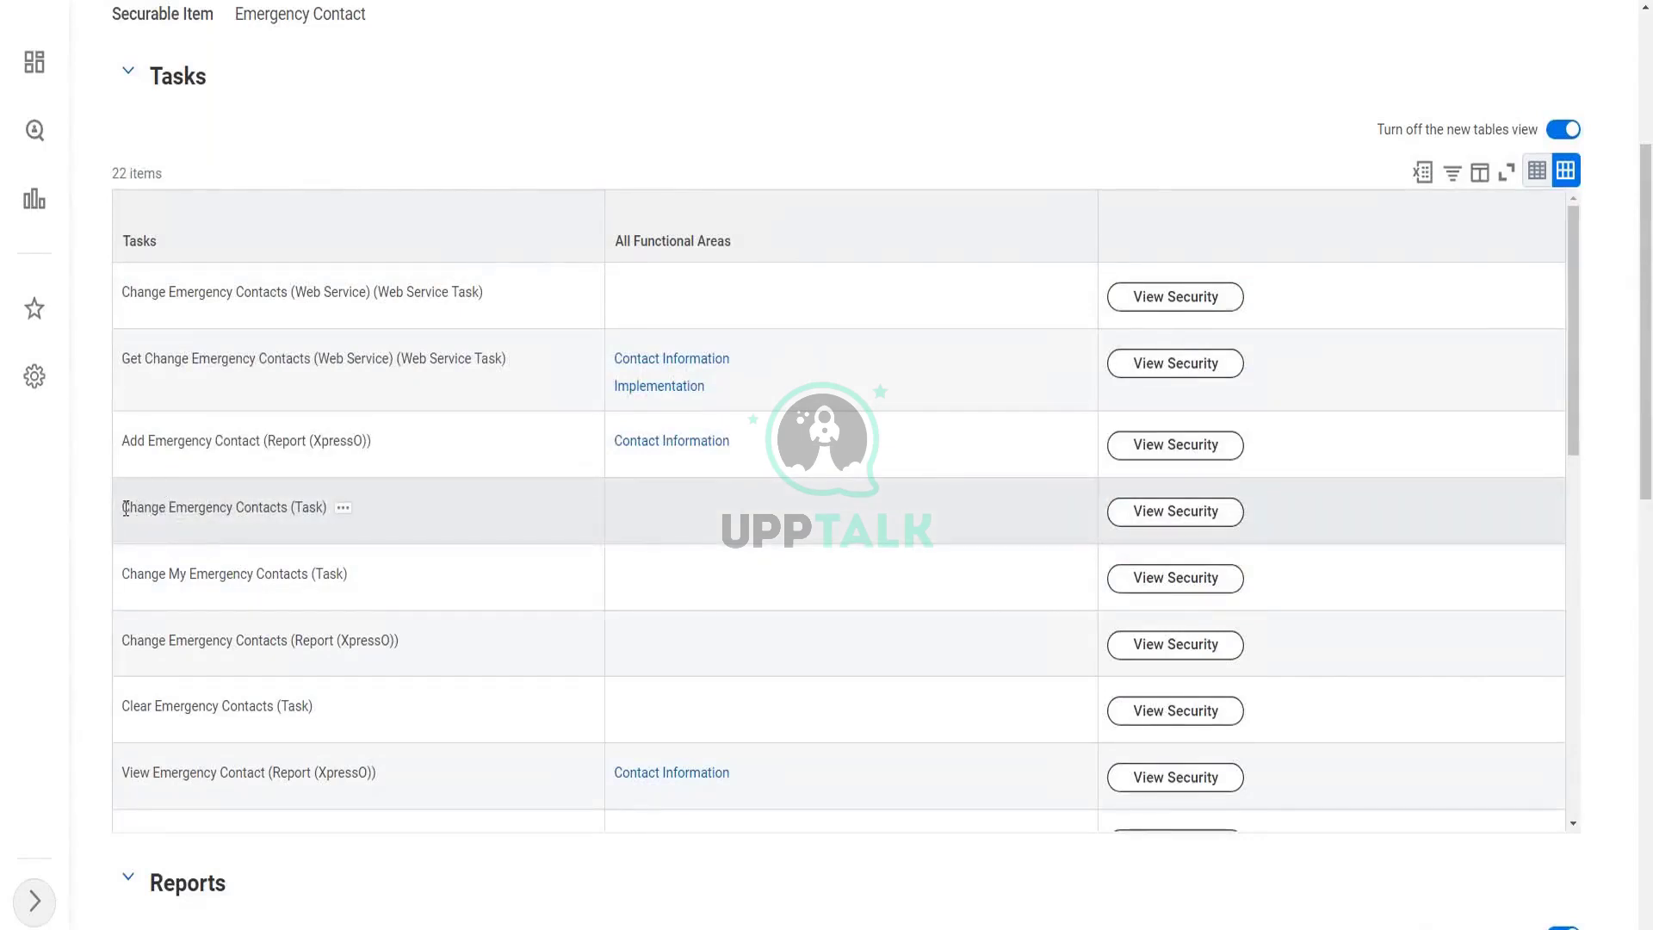
pyautogui.moveTo(125, 508); pyautogui.dragTo(297, 508)
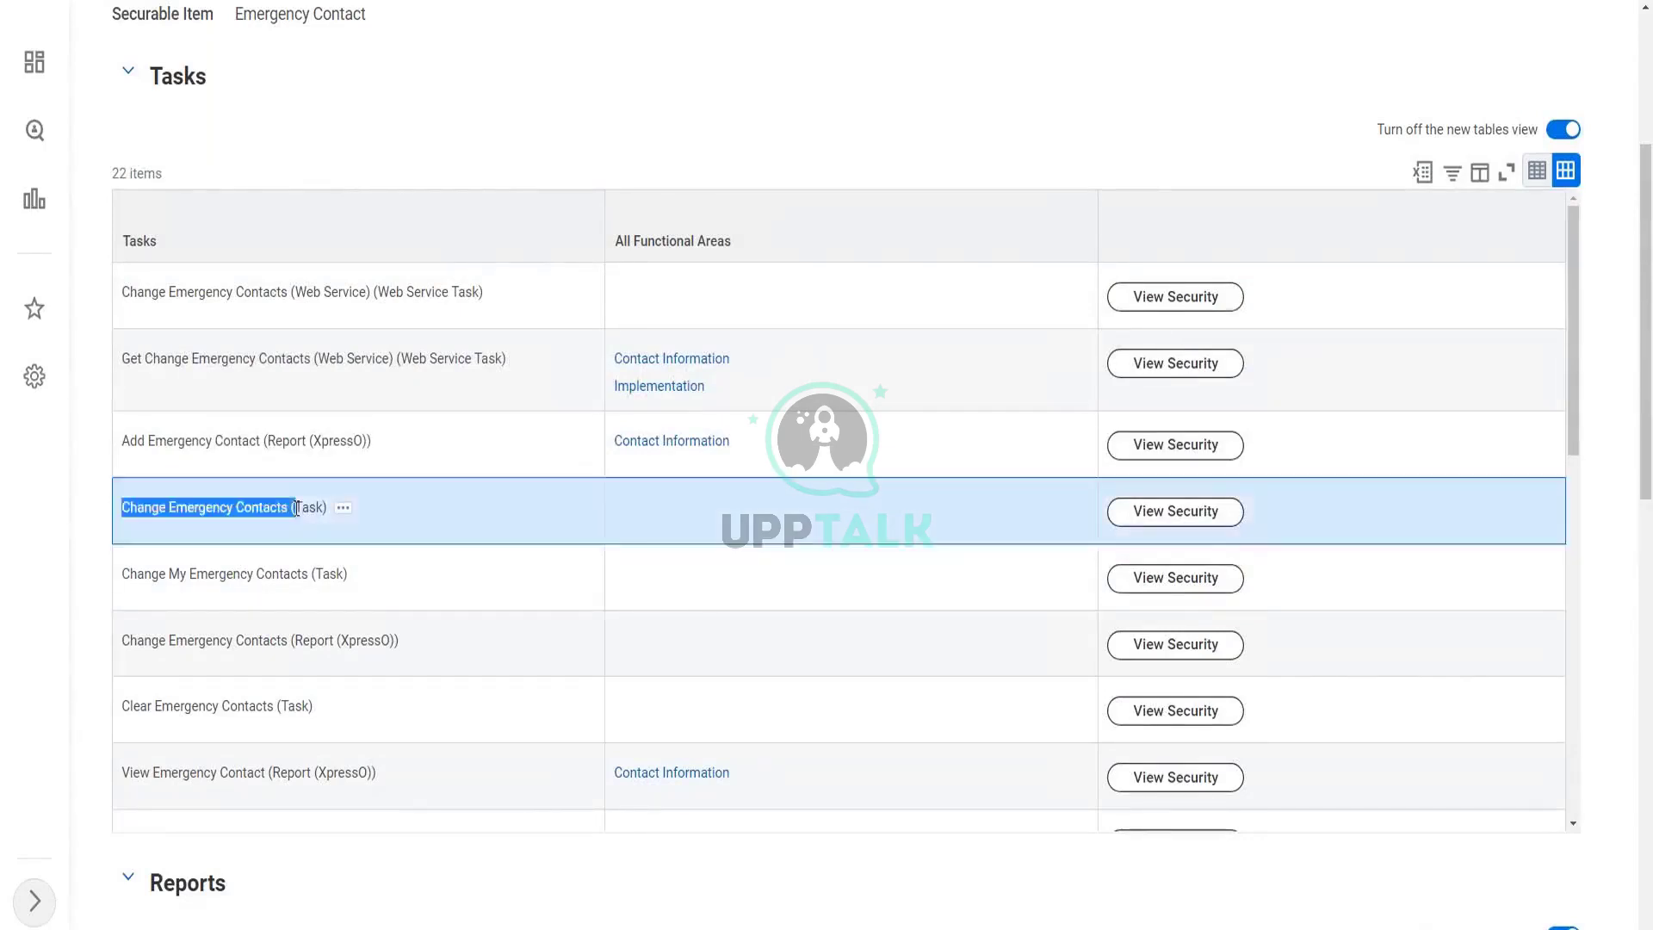
pyautogui.click(184, 515)
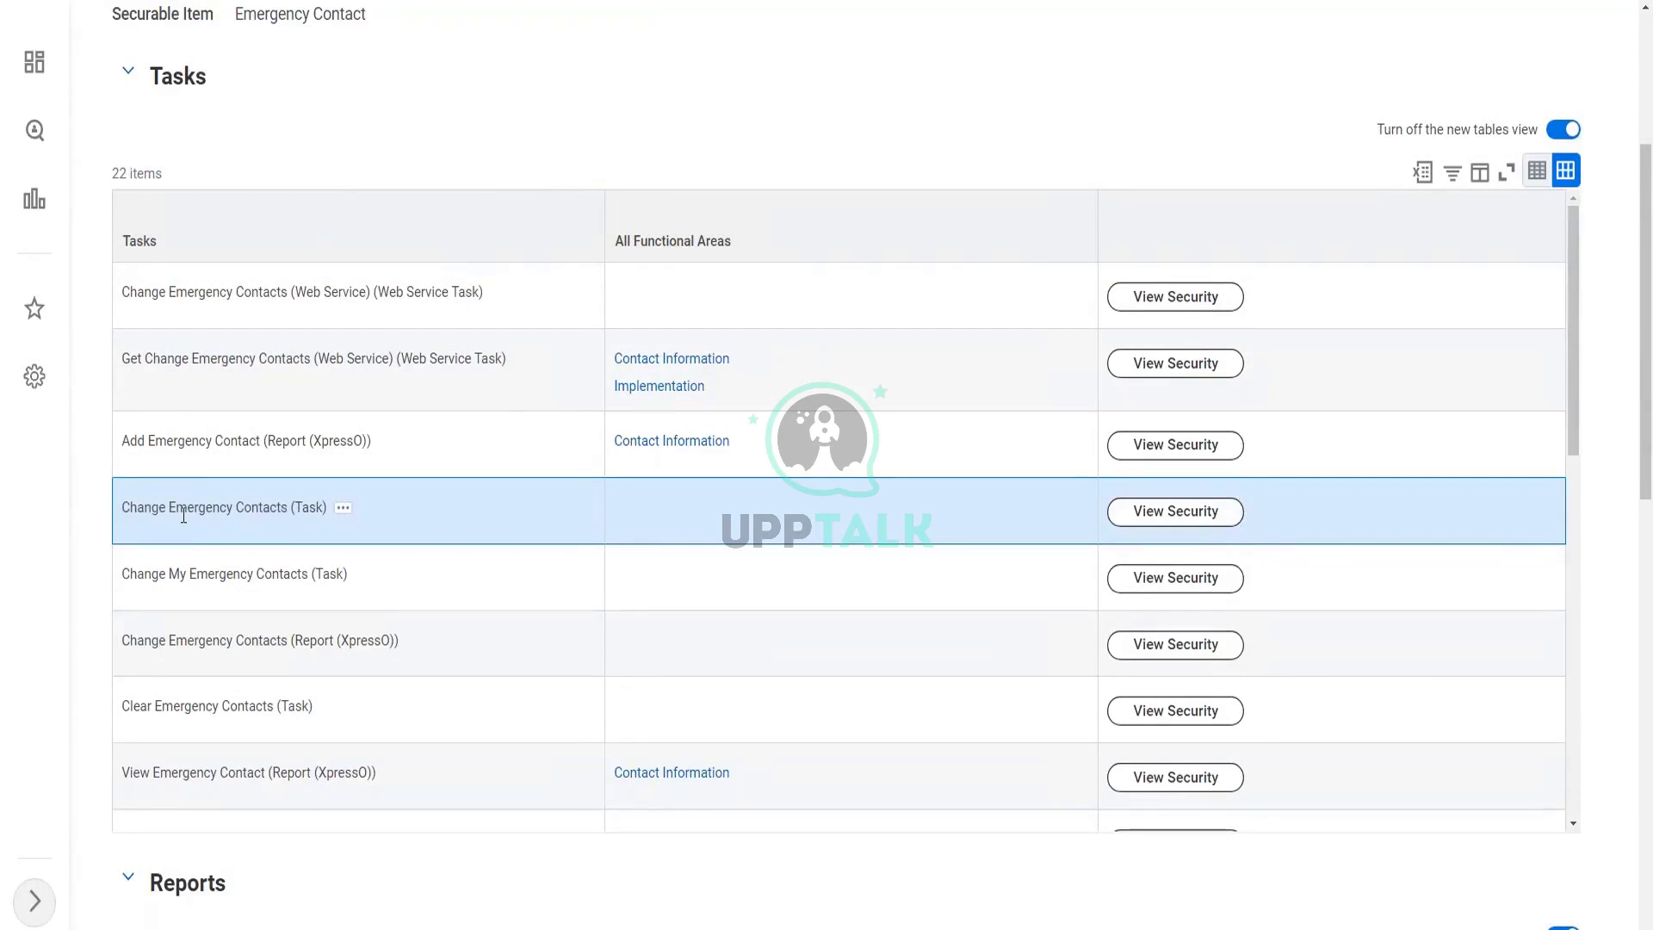
pyautogui.click(1195, 525)
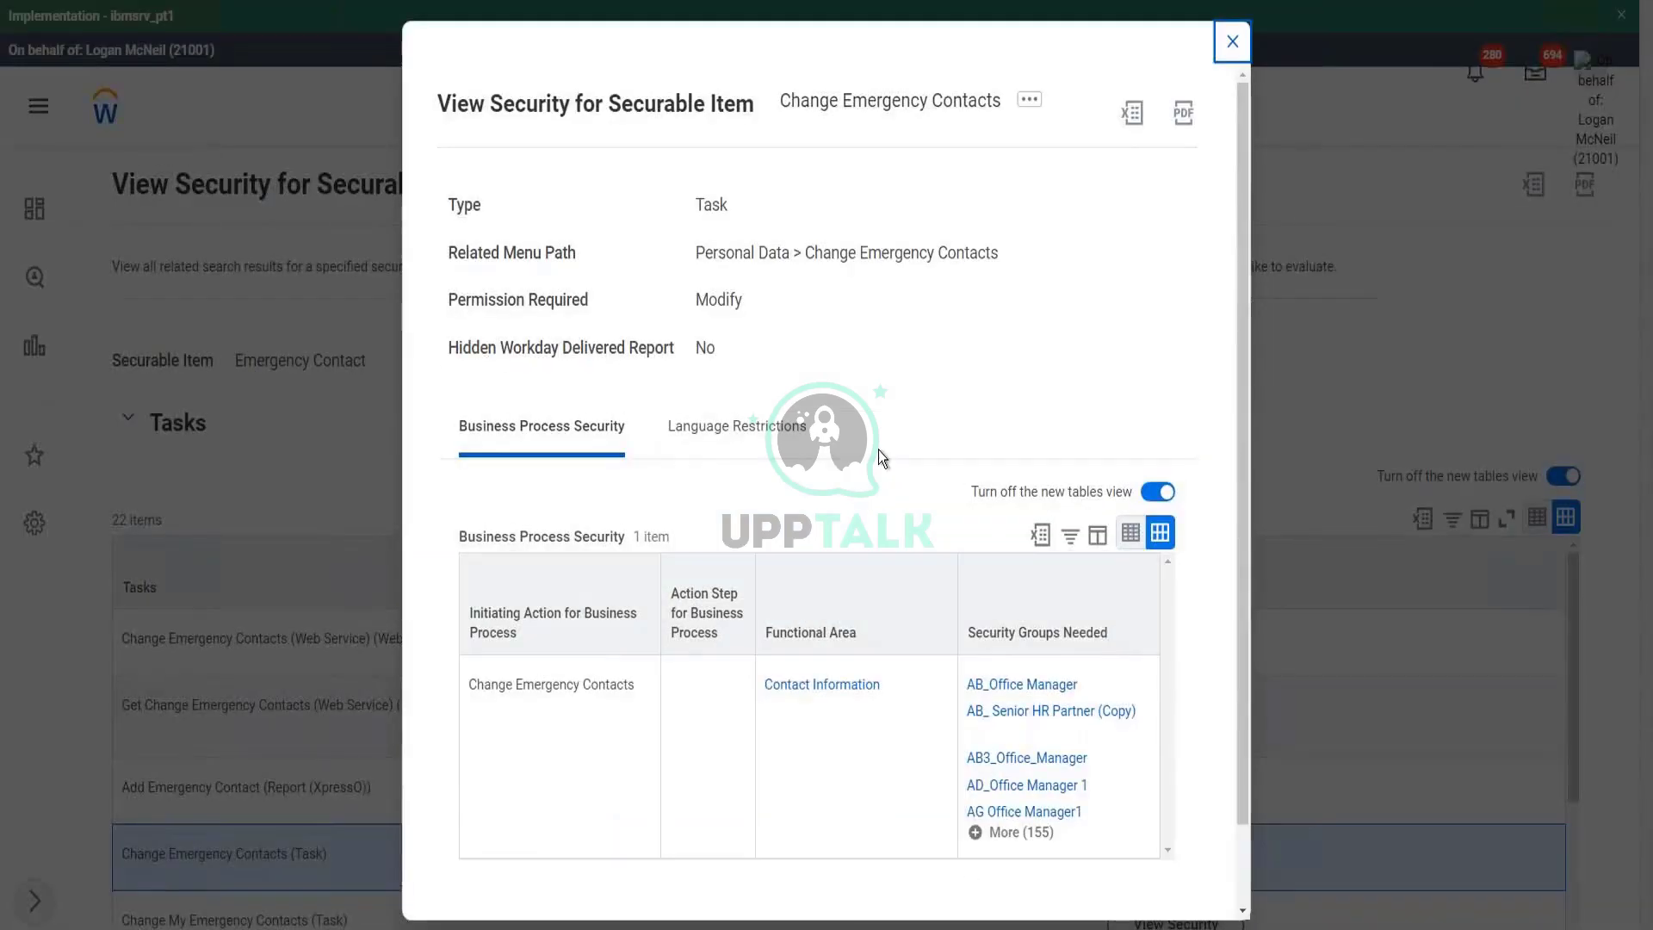
# Step: Expand the full list of security groups needed for Change Emergency Contacts and examine it from start to end
pyautogui.scroll(-2, 878, 449)
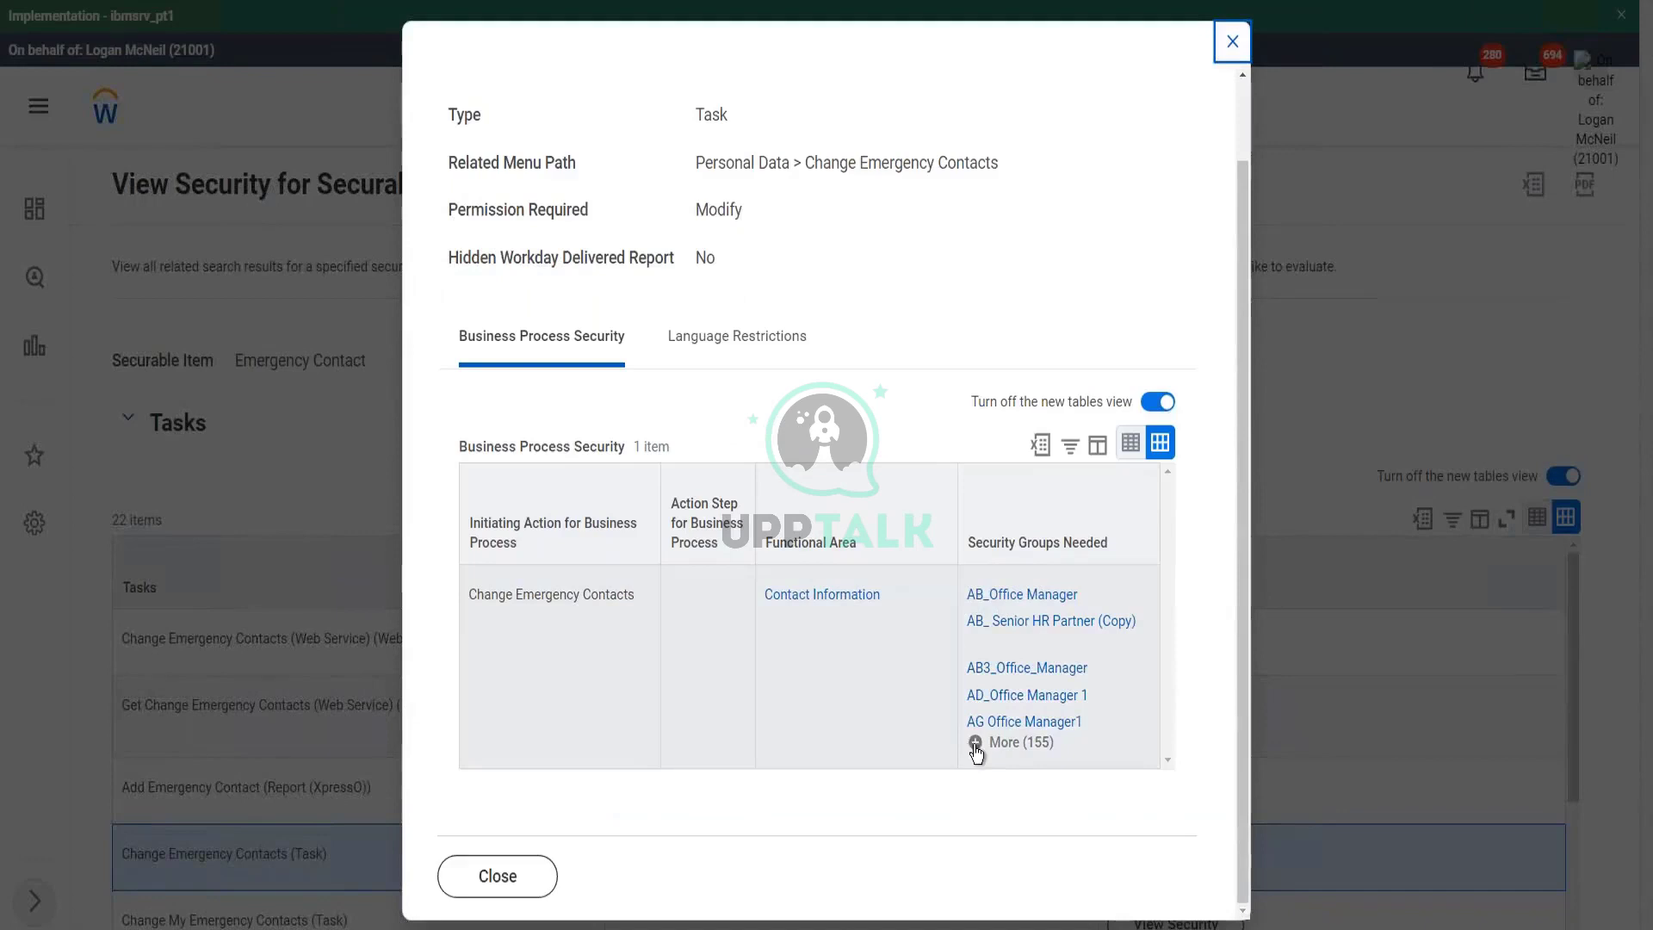
pyautogui.click(975, 746)
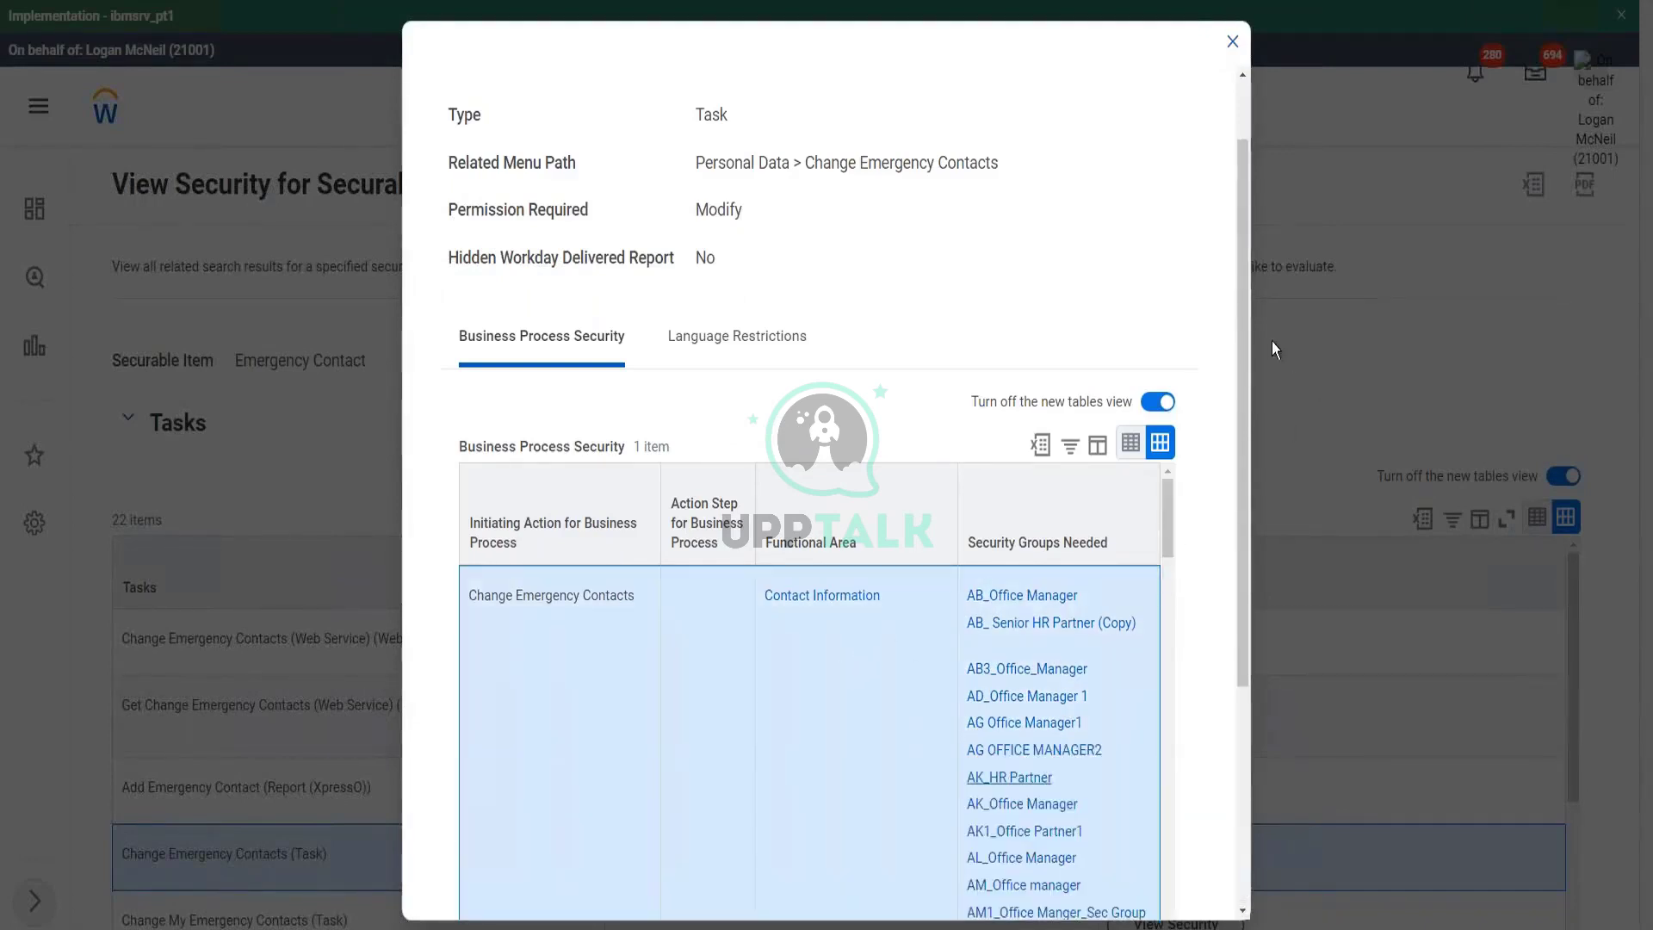
pyautogui.moveTo(1242, 339); pyautogui.dragTo(1243, 570)
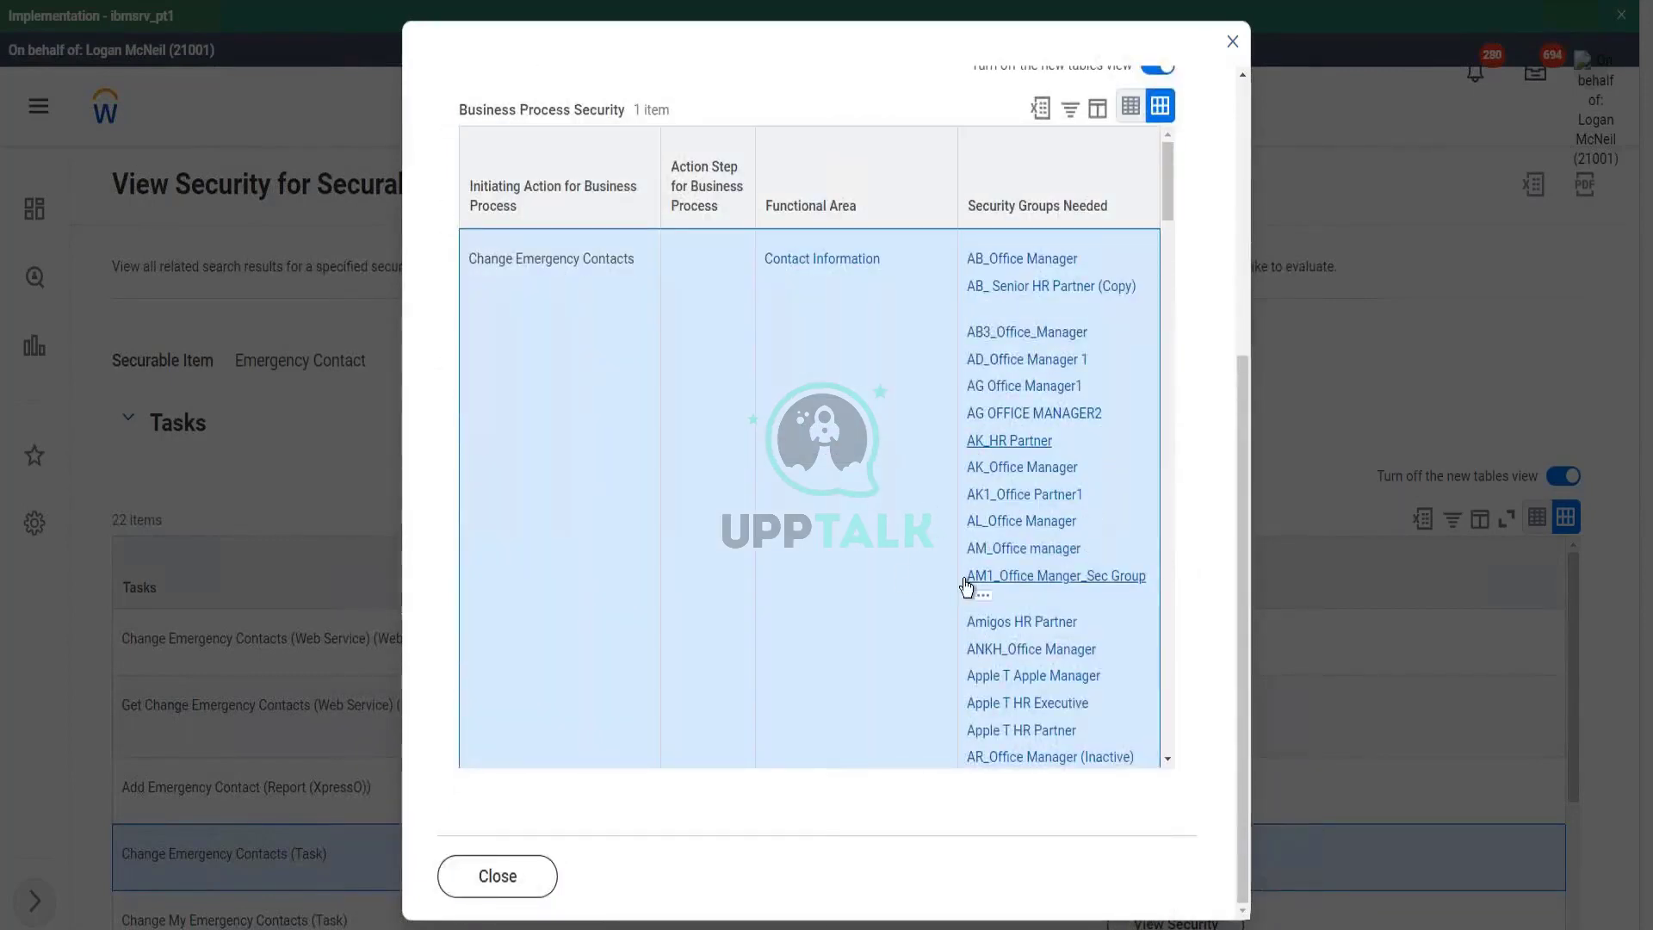
pyautogui.scroll(-2, 1059, 579)
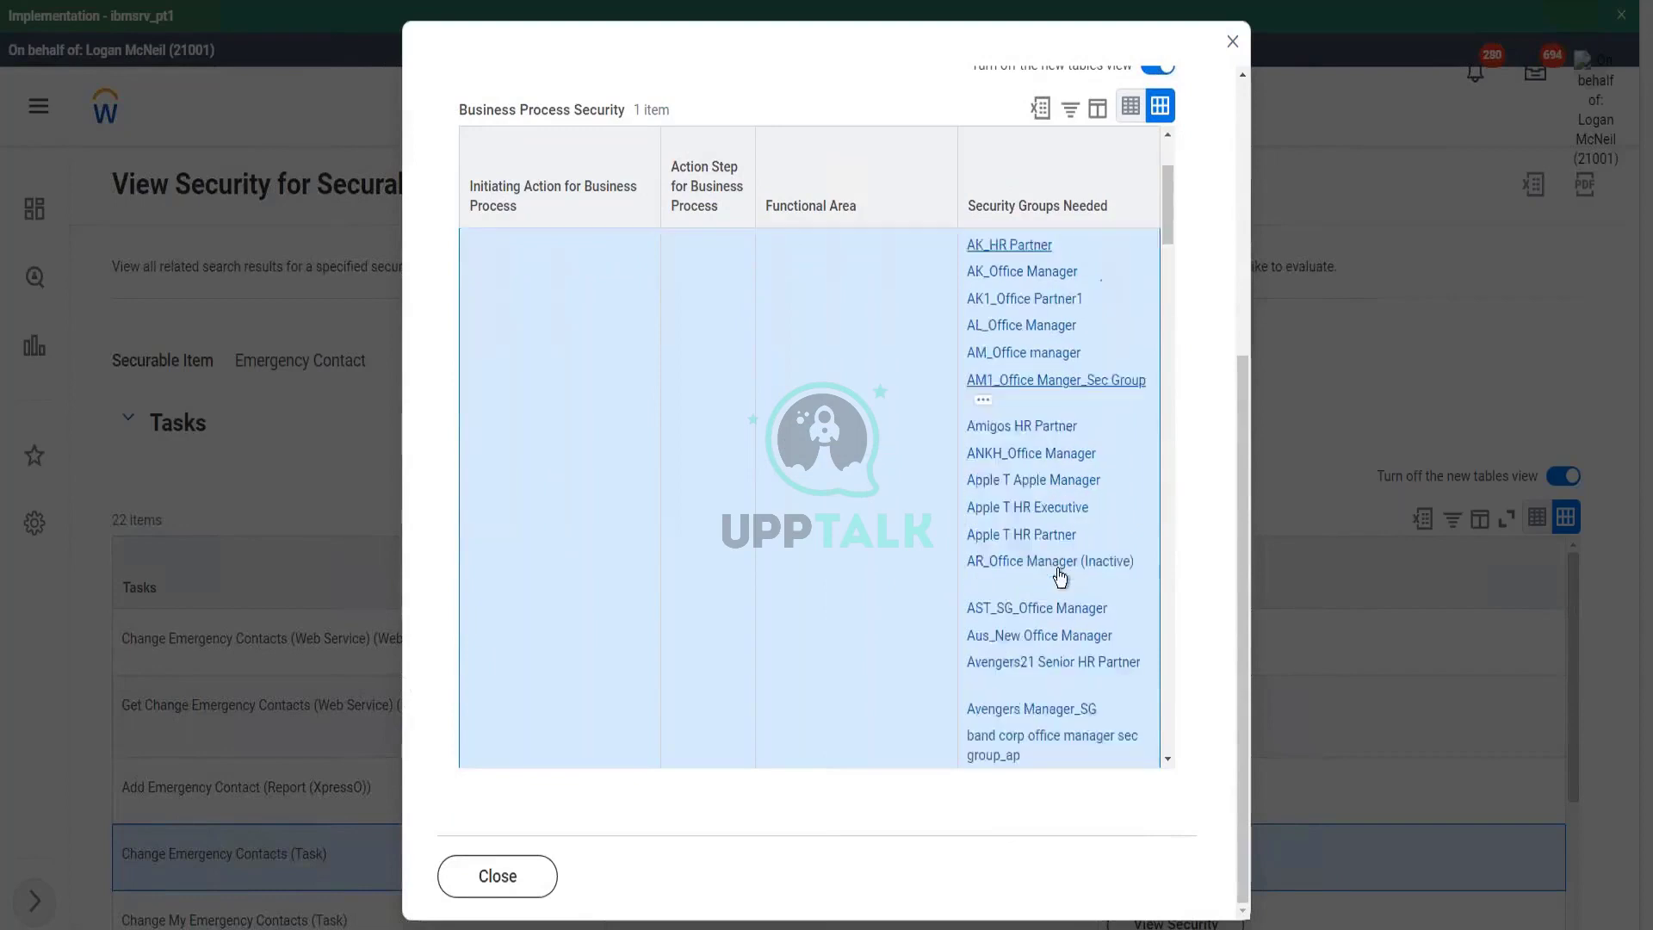
pyautogui.scroll(-1, 1059, 577)
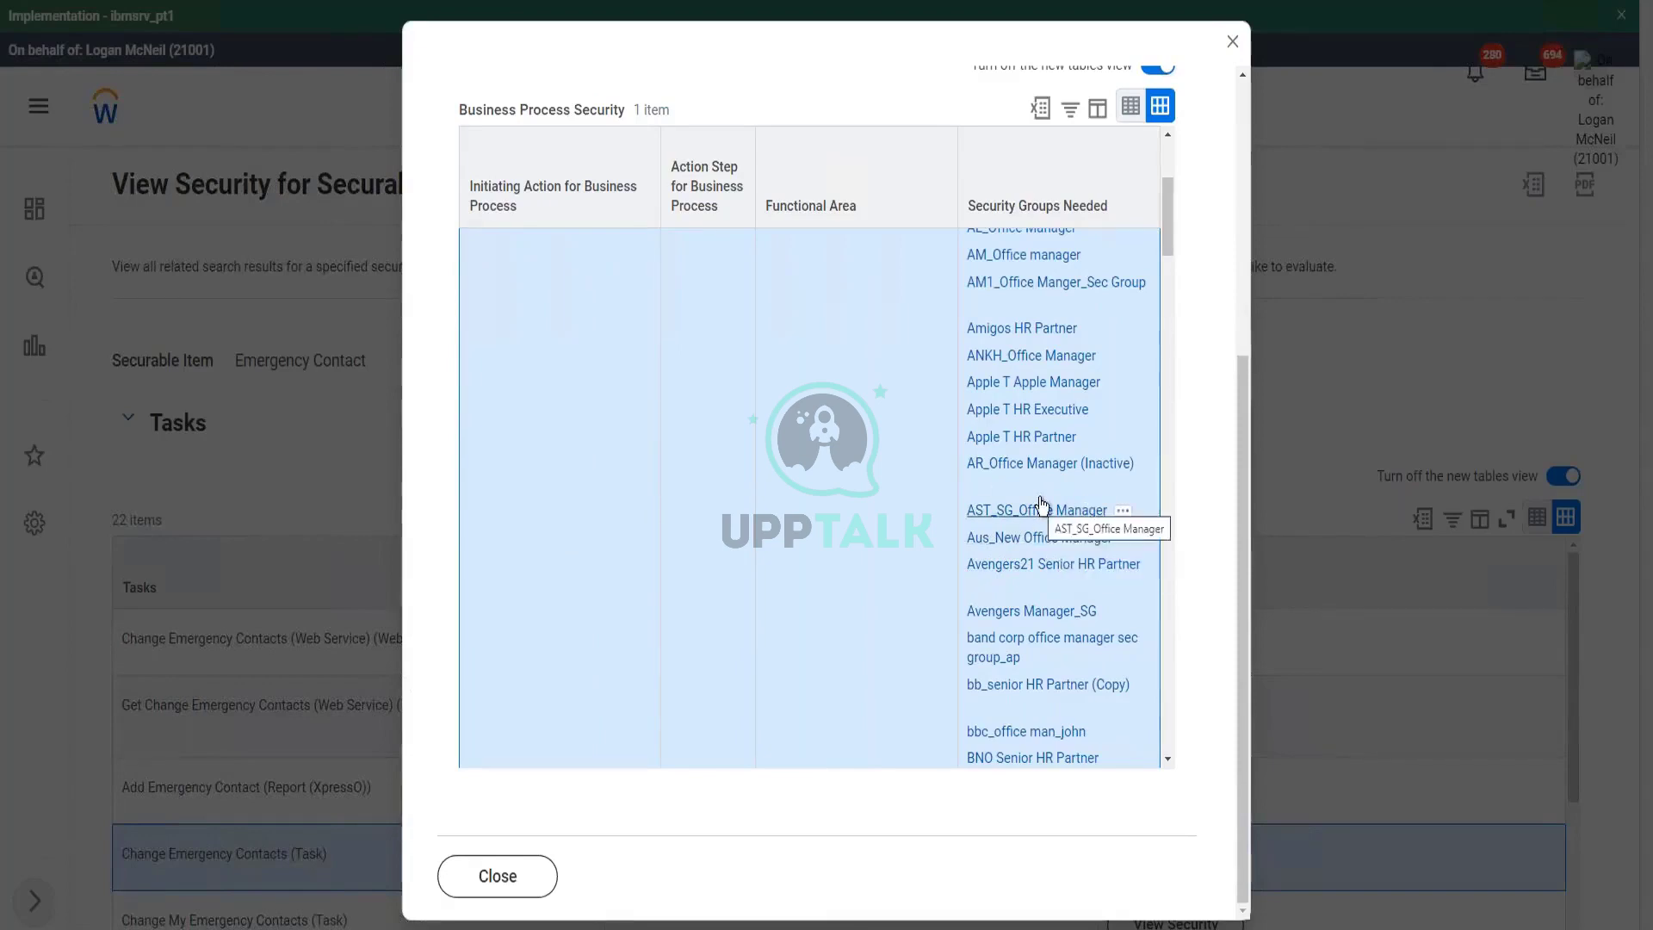
pyautogui.moveTo(1170, 222); pyautogui.dragTo(1178, 346)
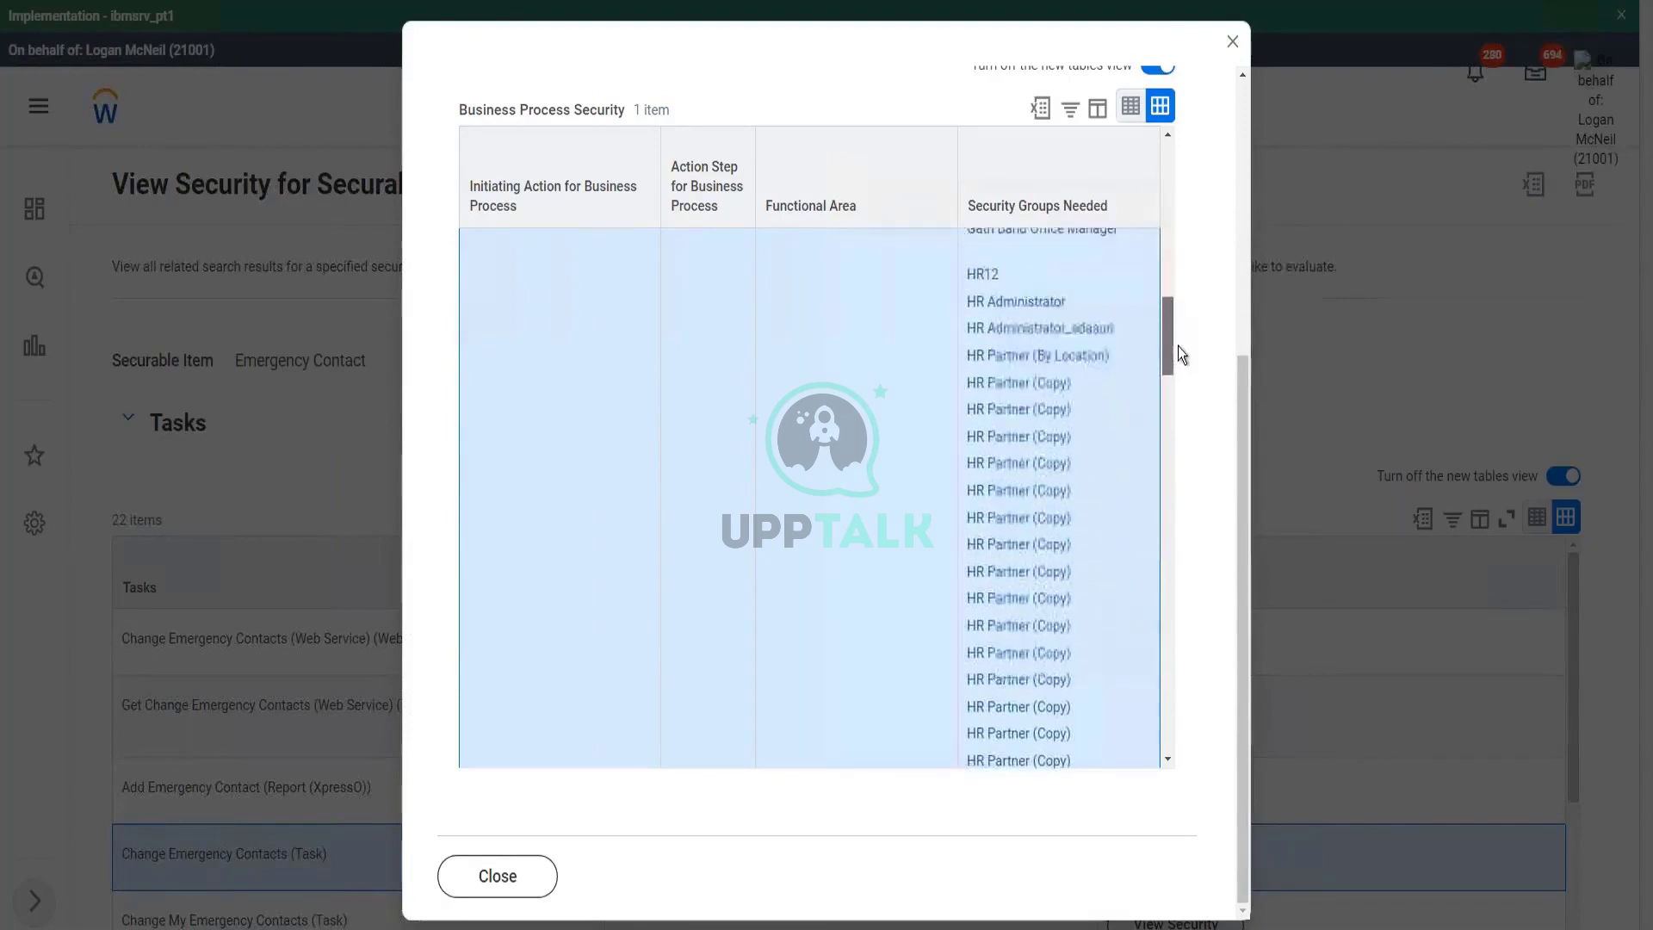
pyautogui.scroll(-1, 971, 350)
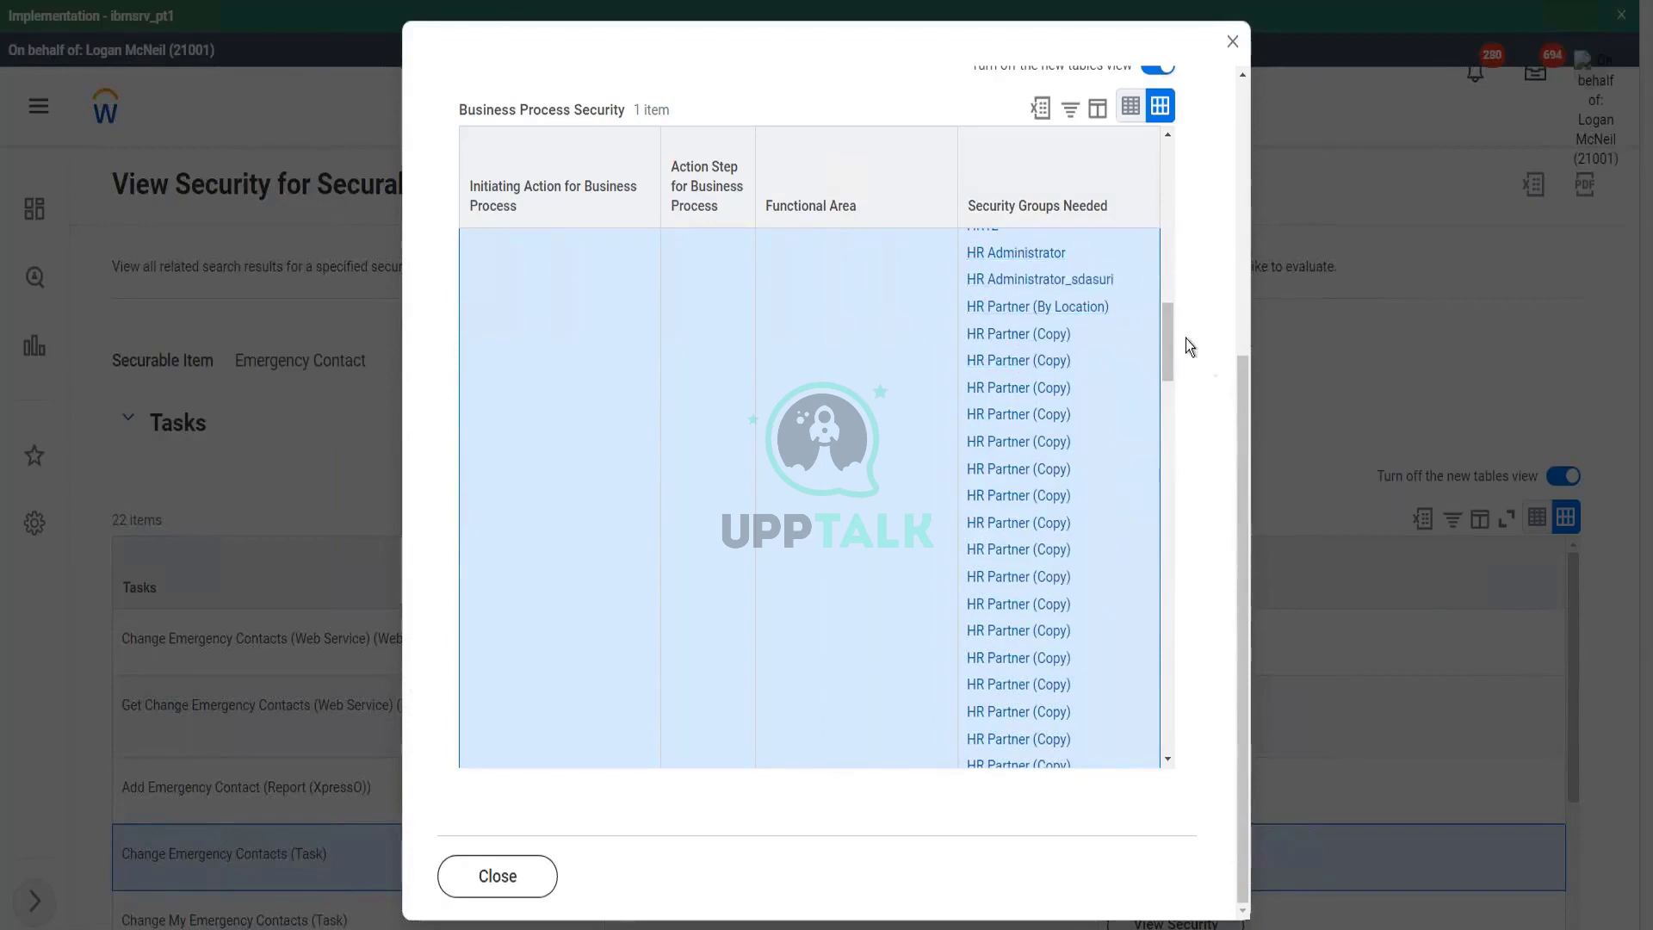
pyautogui.moveTo(1167, 340); pyautogui.dragTo(1181, 622)
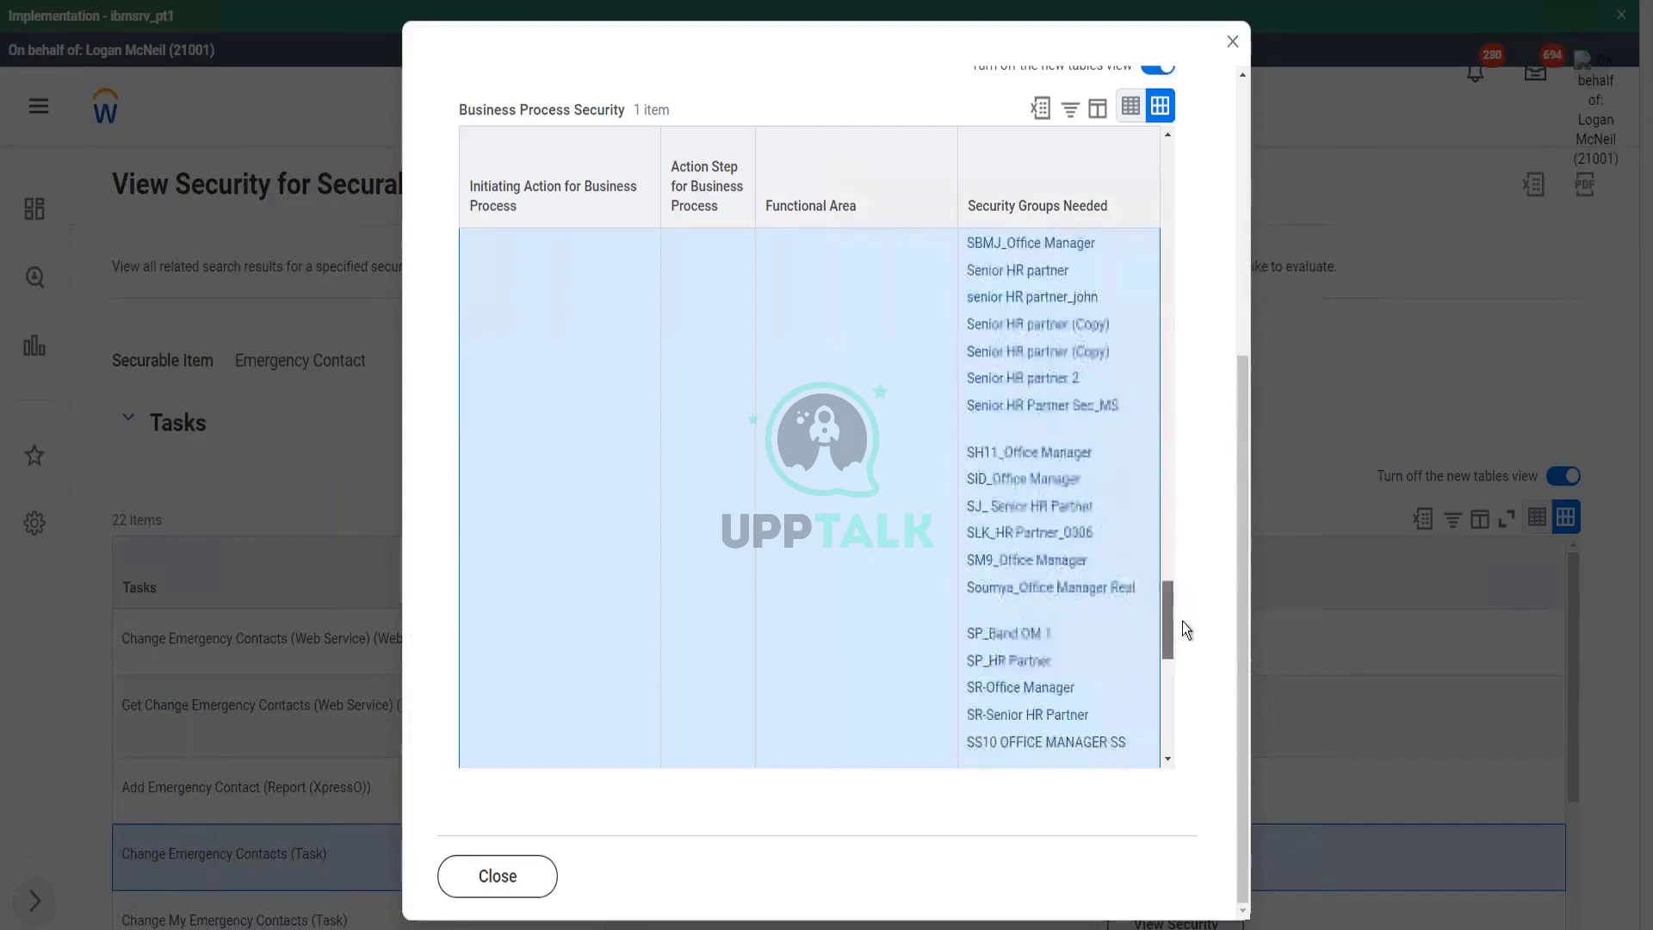
pyautogui.moveTo(1182, 622); pyautogui.dragTo(1164, 173)
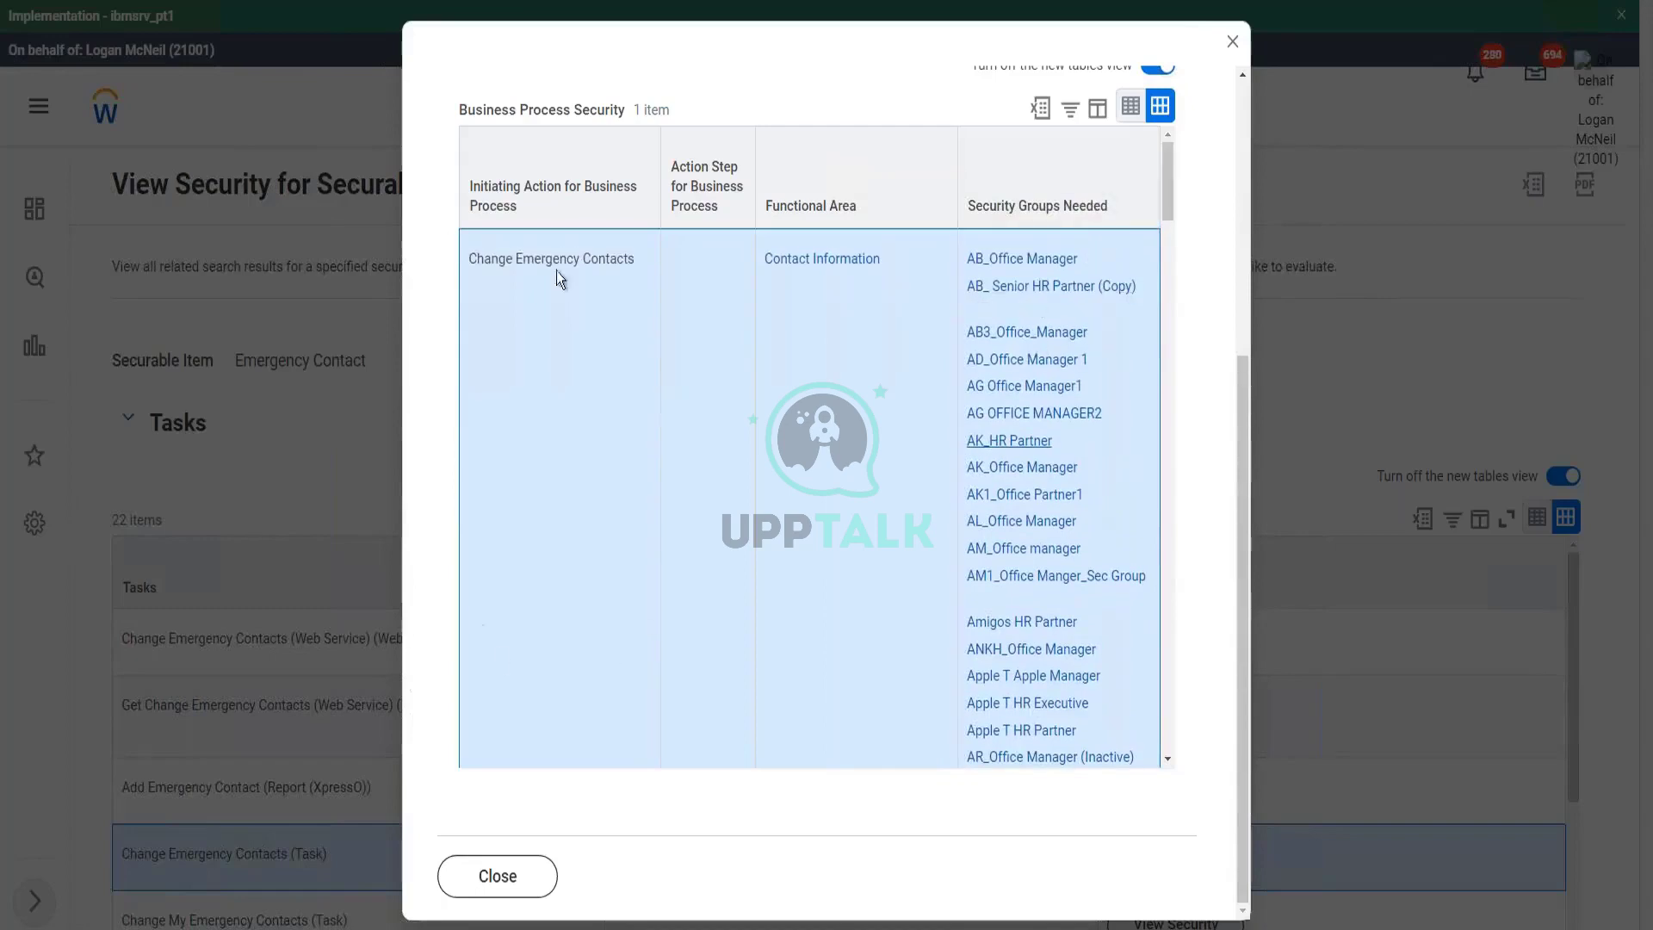
# Step: Review the initiating action and functional area for Change Emergency Contacts, and close its security details
pyautogui.moveTo(500, 255); pyautogui.dragTo(607, 256)
pyautogui.click(607, 256)
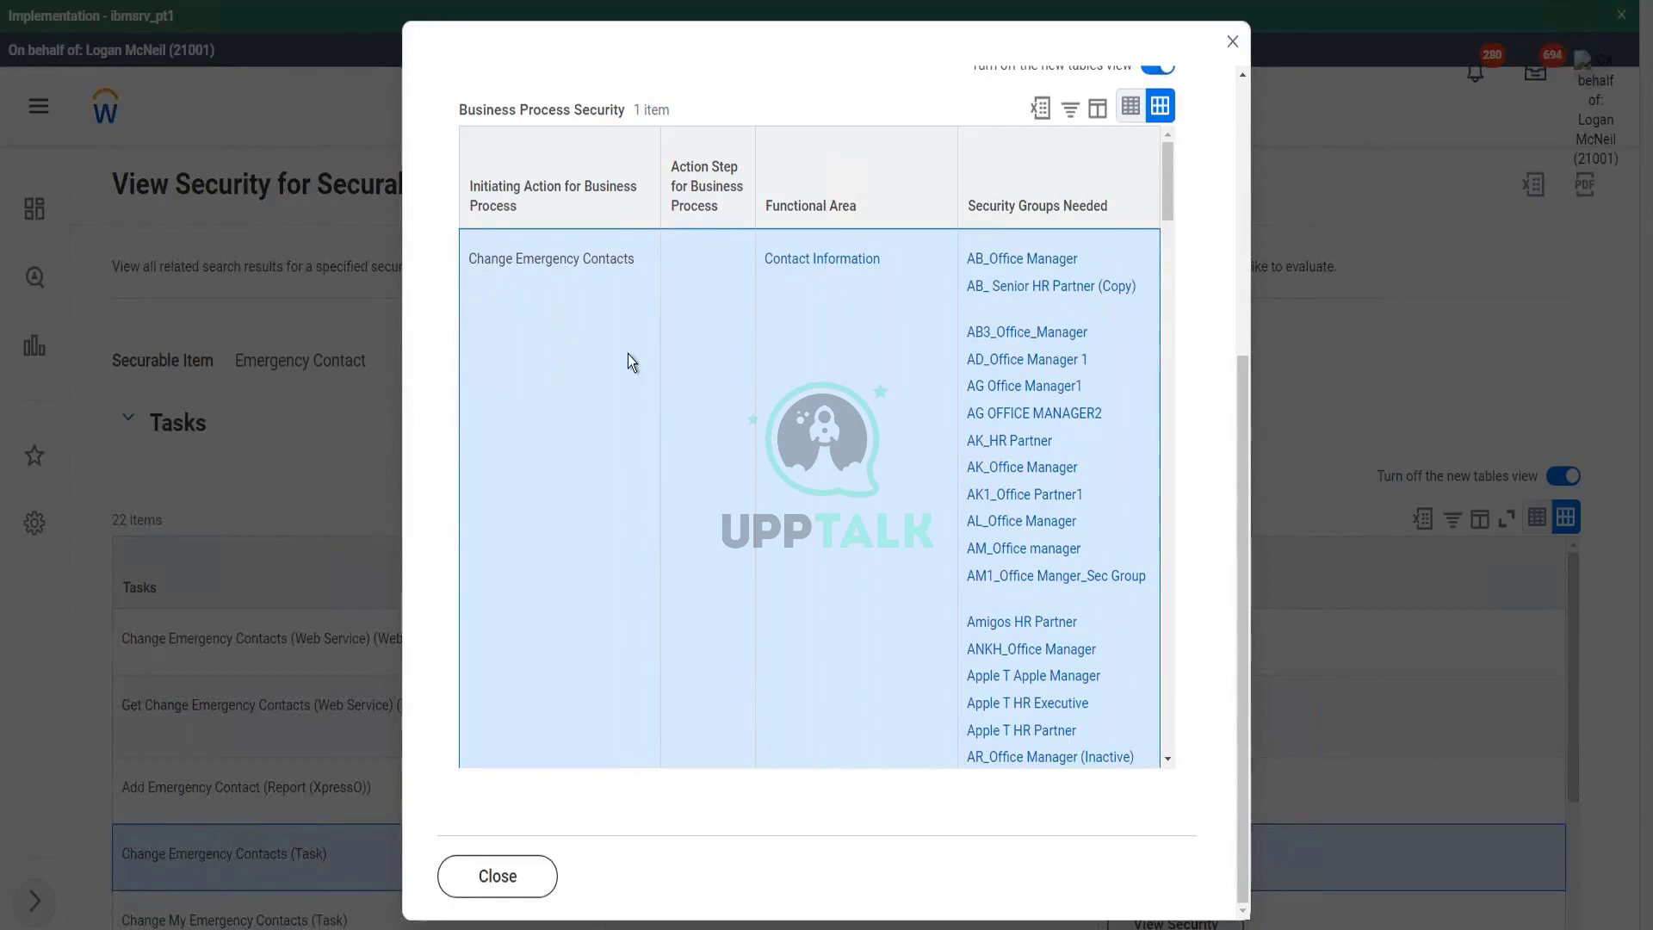
pyautogui.moveTo(539, 259)
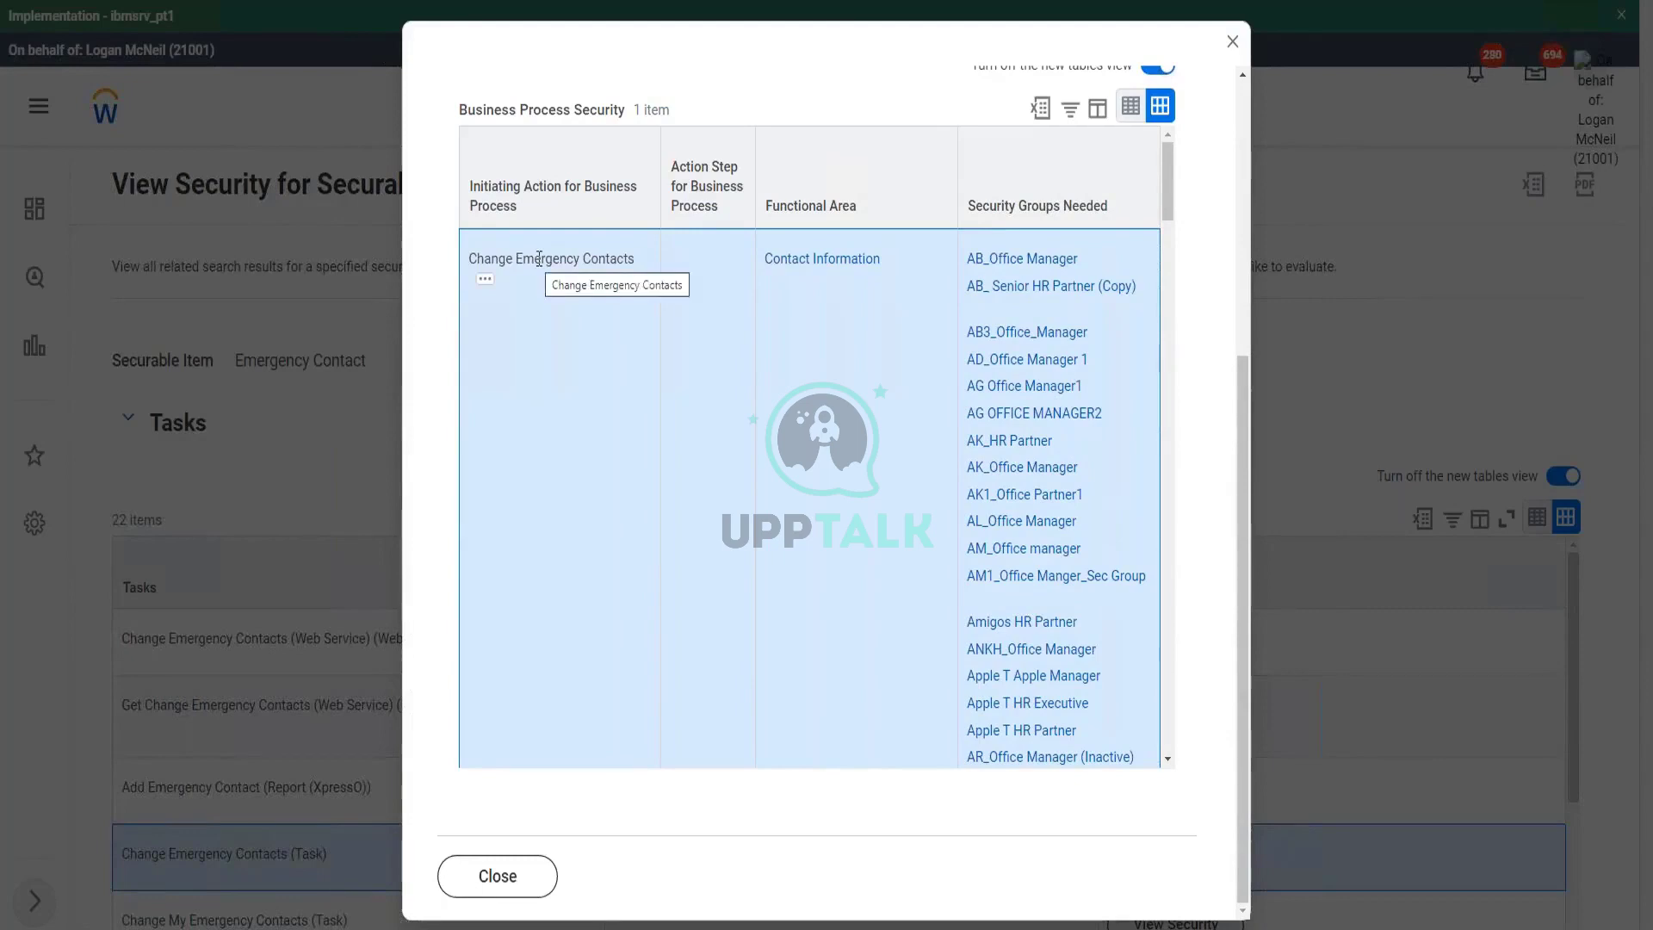
pyautogui.moveTo(827, 260)
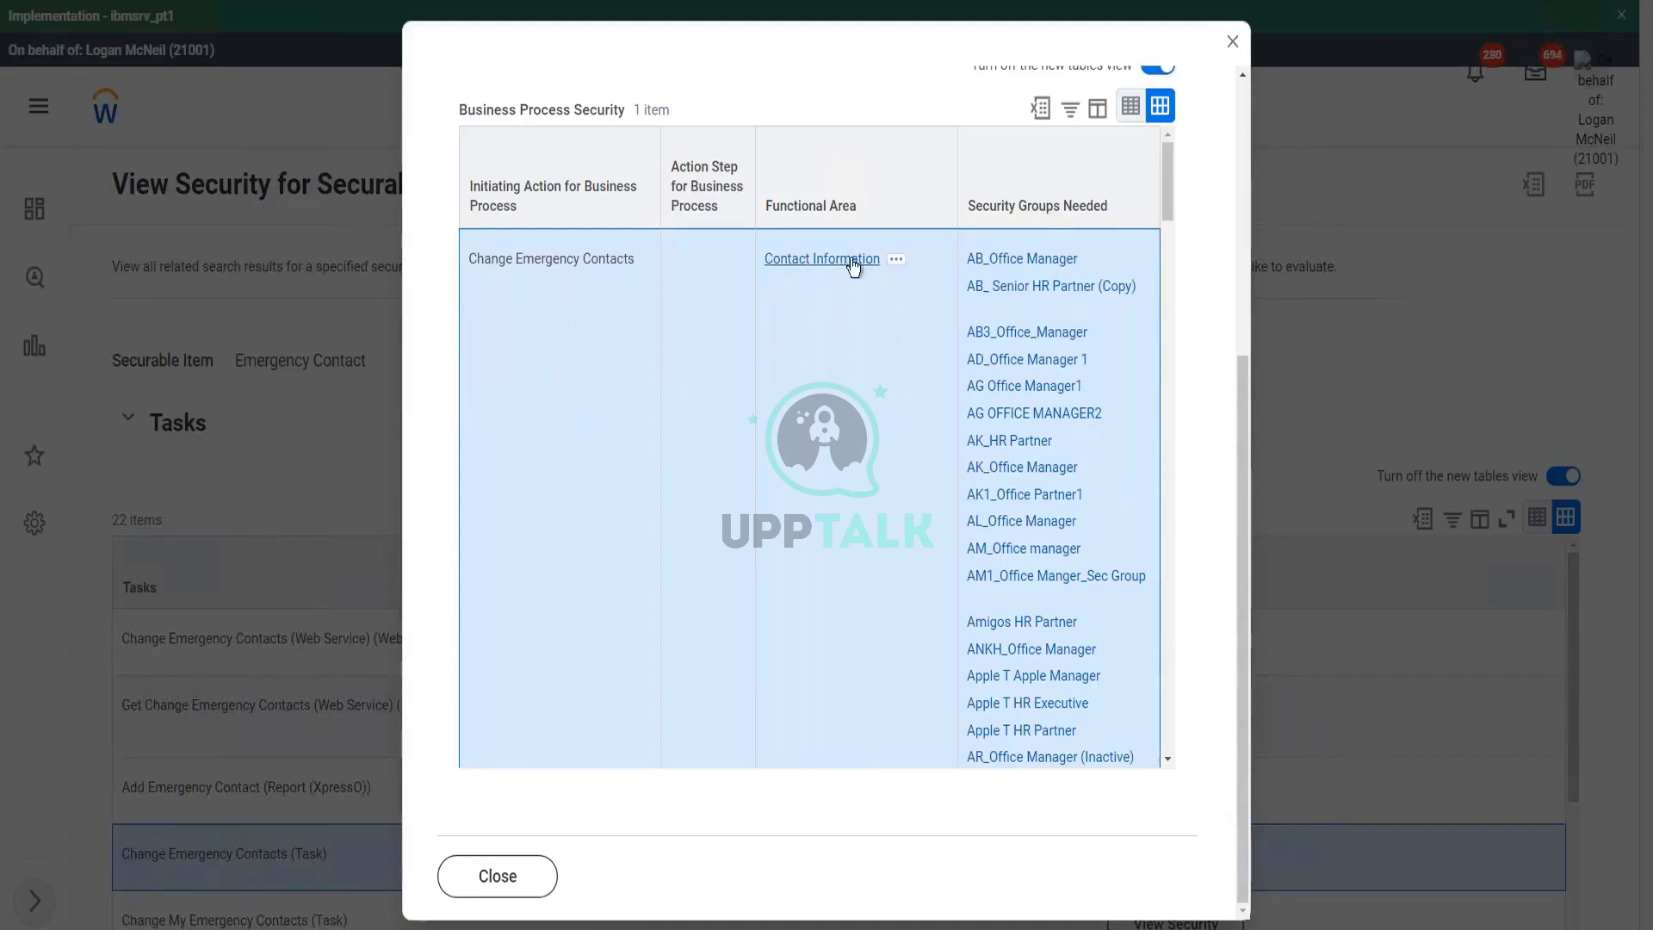
pyautogui.click(482, 875)
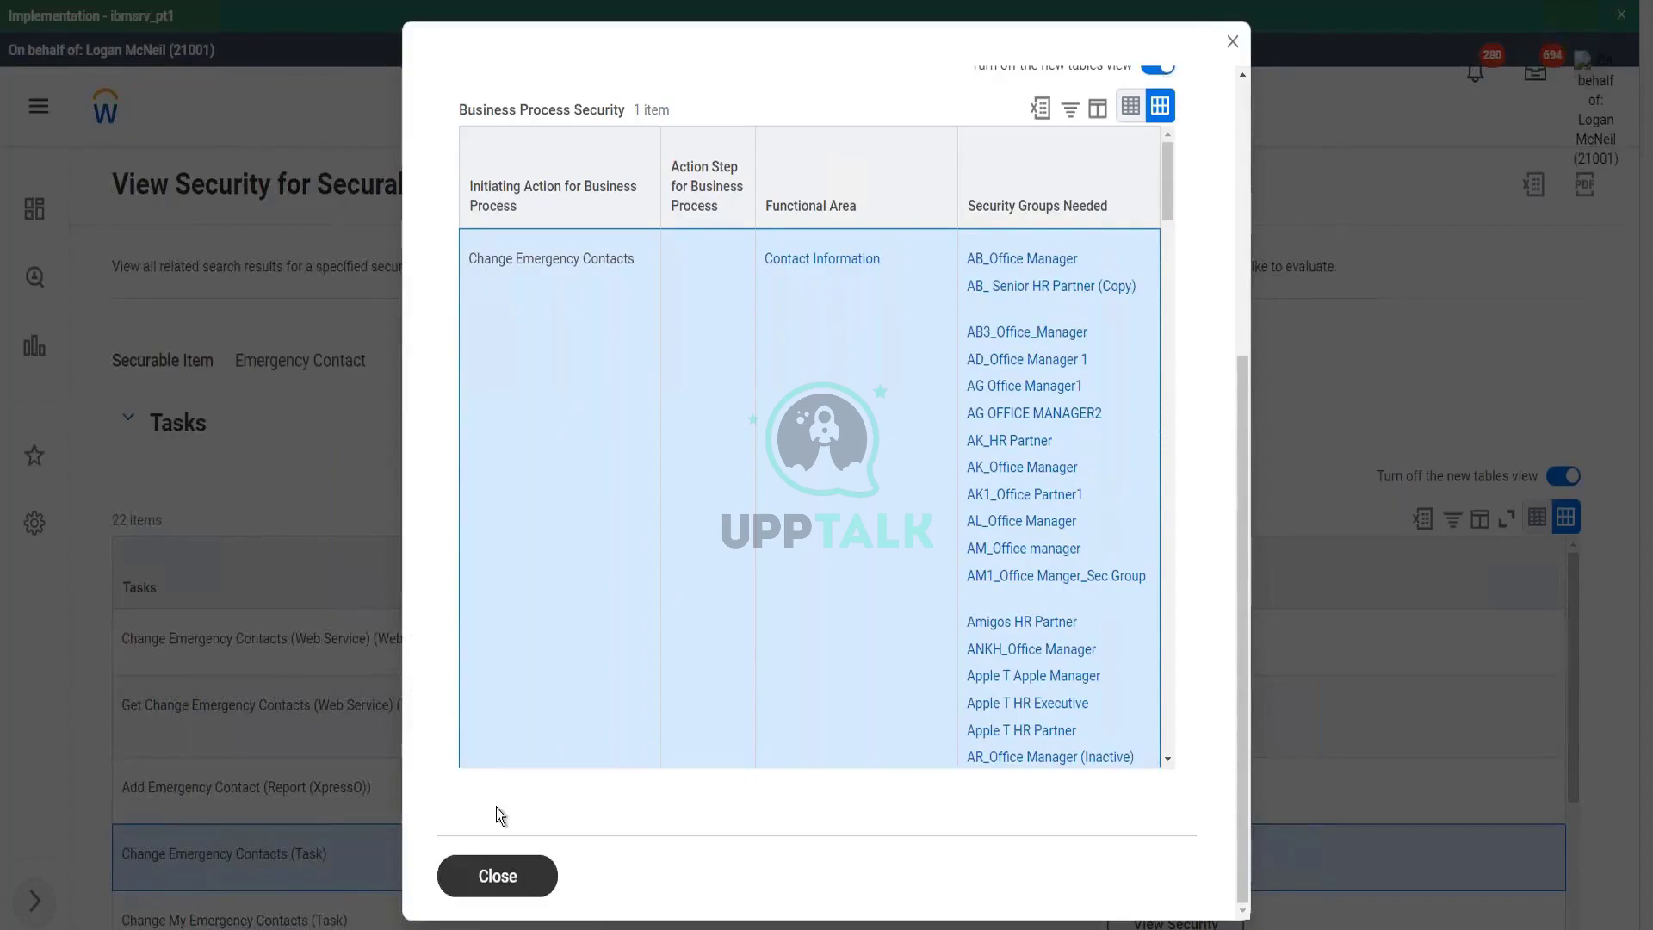
# Step: Open the security details of Change My Emergency Contacts (Task) and view the security groups needed
pyautogui.scroll(-3, 473, 411)
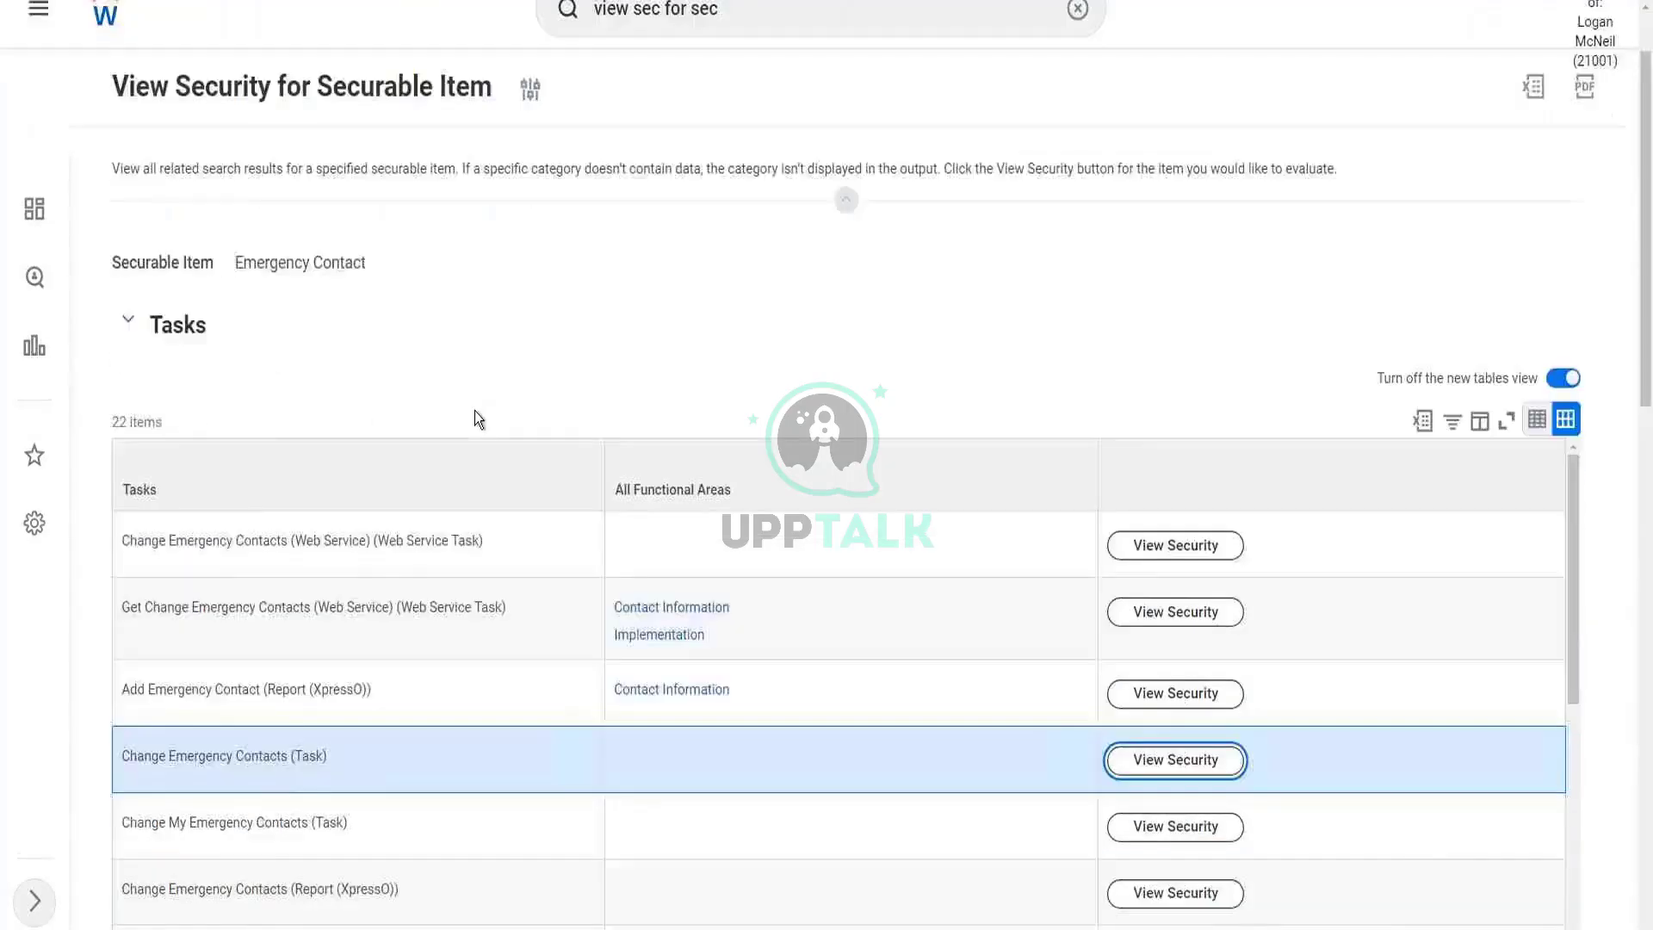
pyautogui.moveTo(122, 727); pyautogui.dragTo(306, 724)
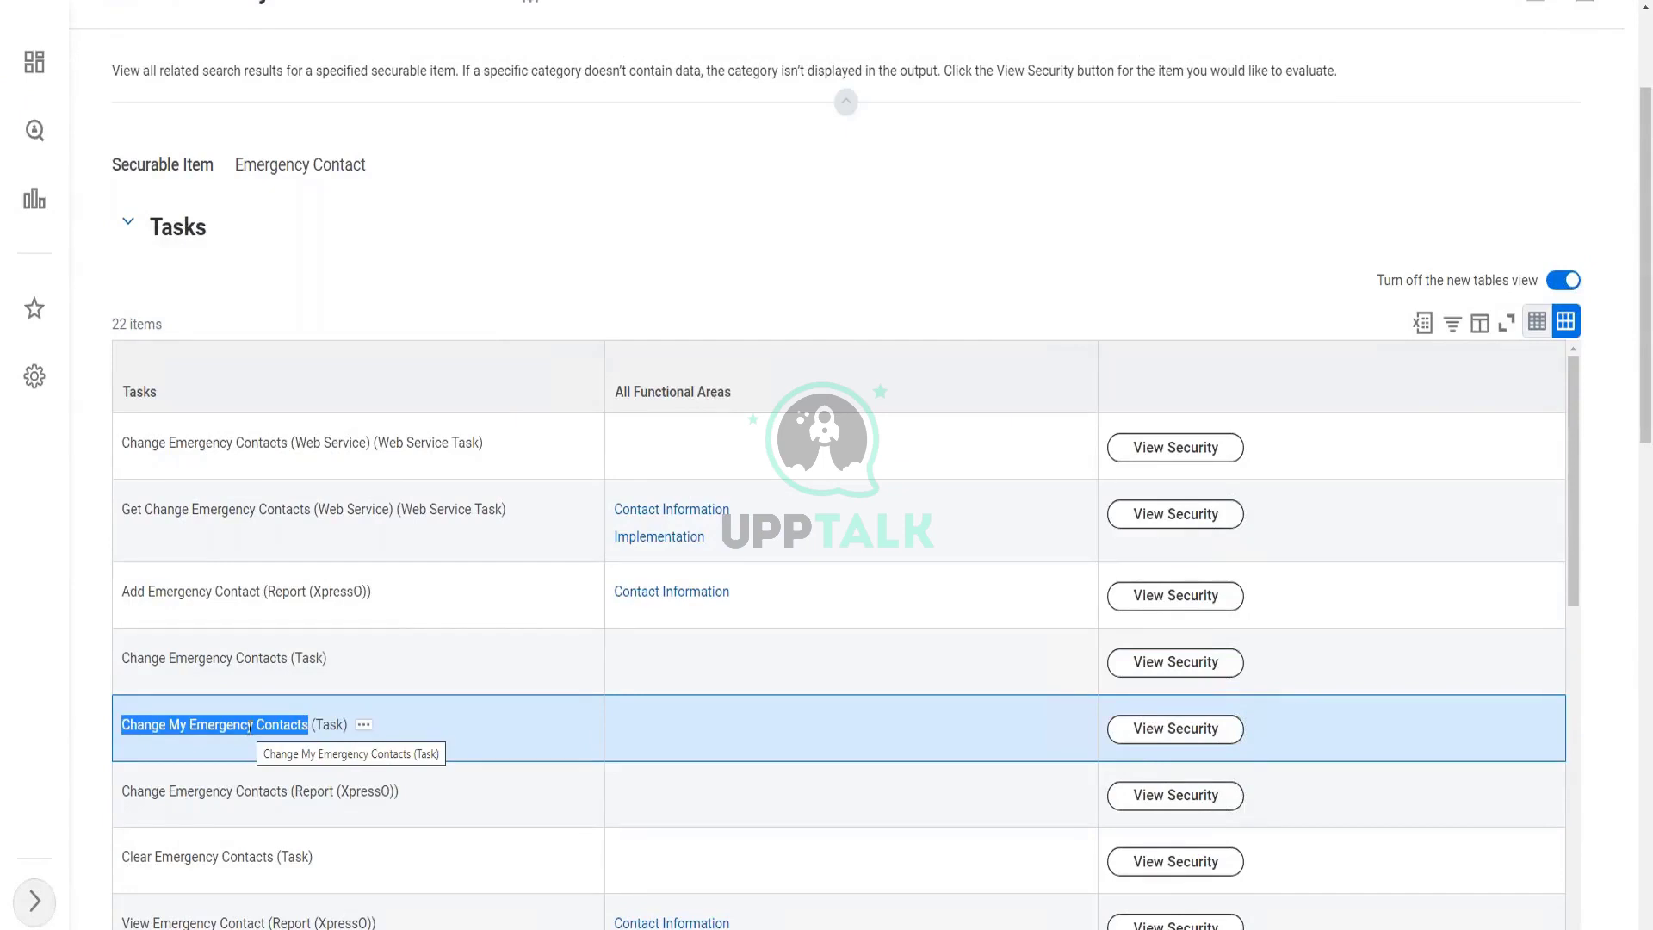
pyautogui.click(1178, 734)
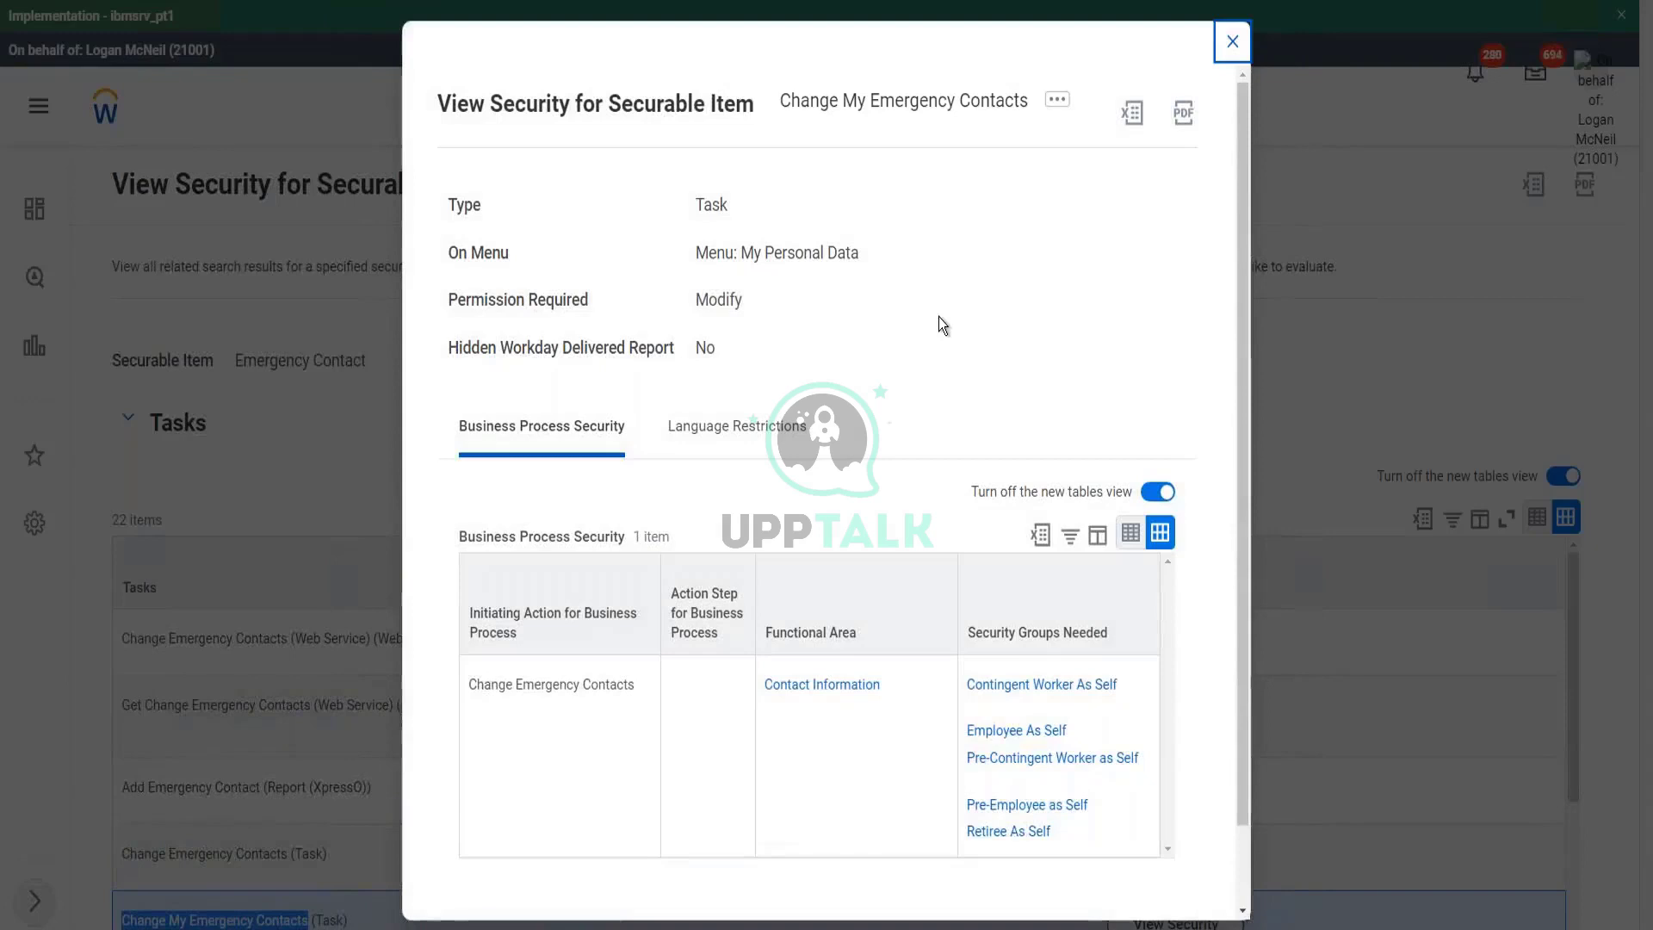
pyautogui.scroll(-1, 939, 317)
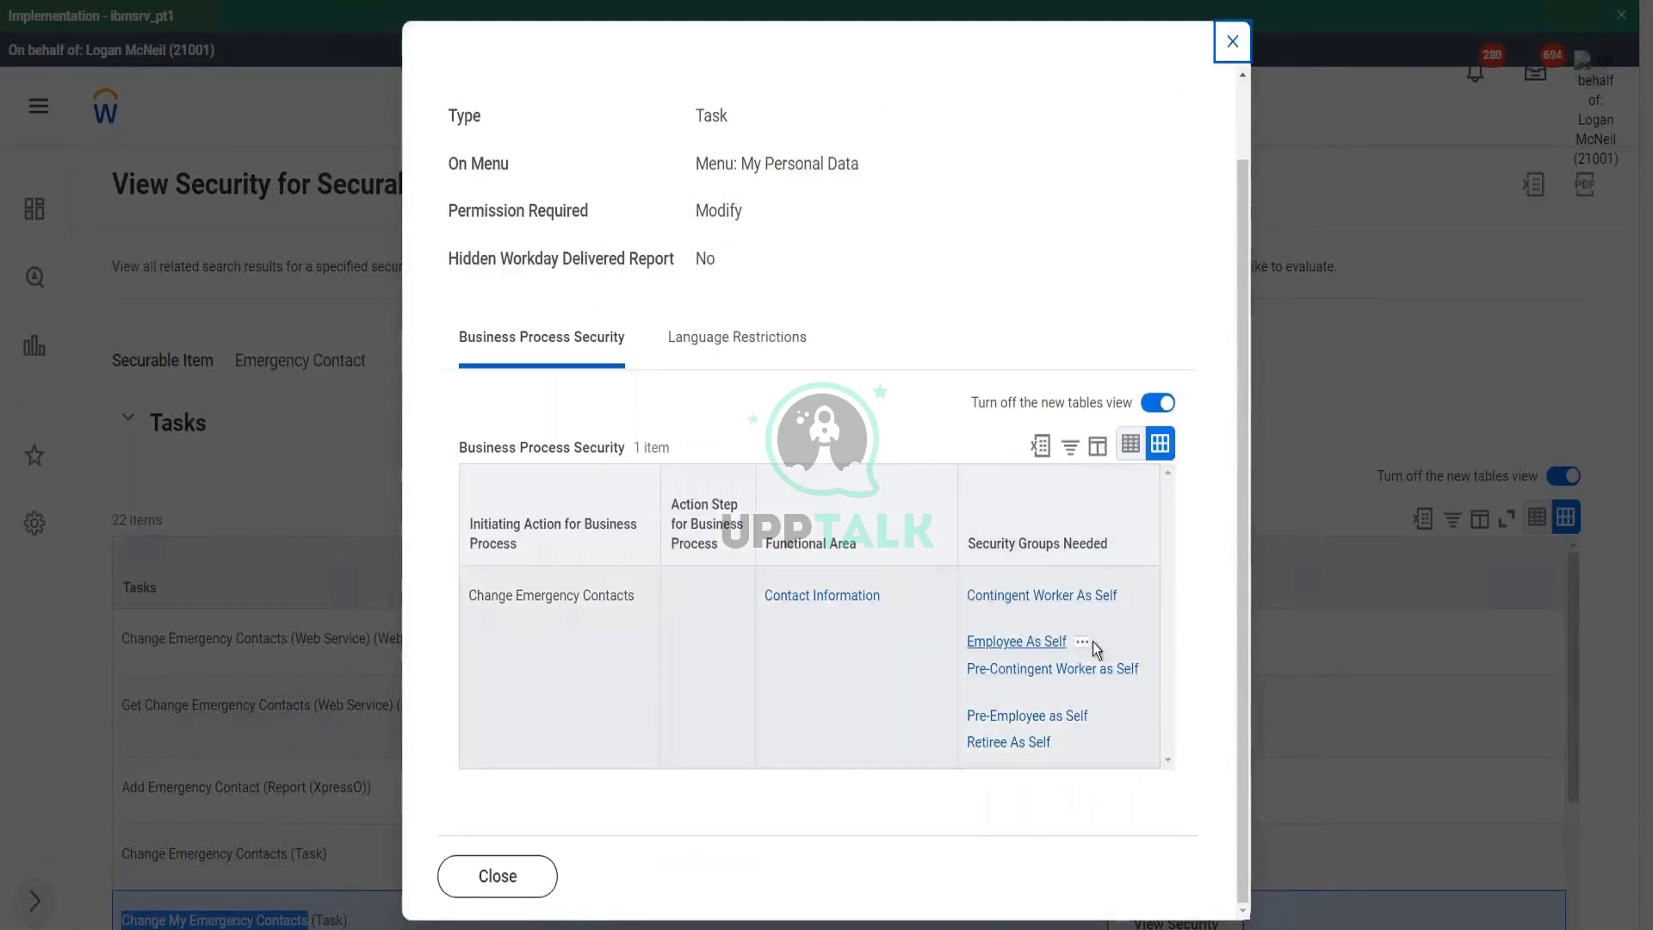
# Step: Underline all five security groups needed for Change My Emergency Contacts with the annotation pen and circle Employee As Self
pyautogui.click(1210, 499)
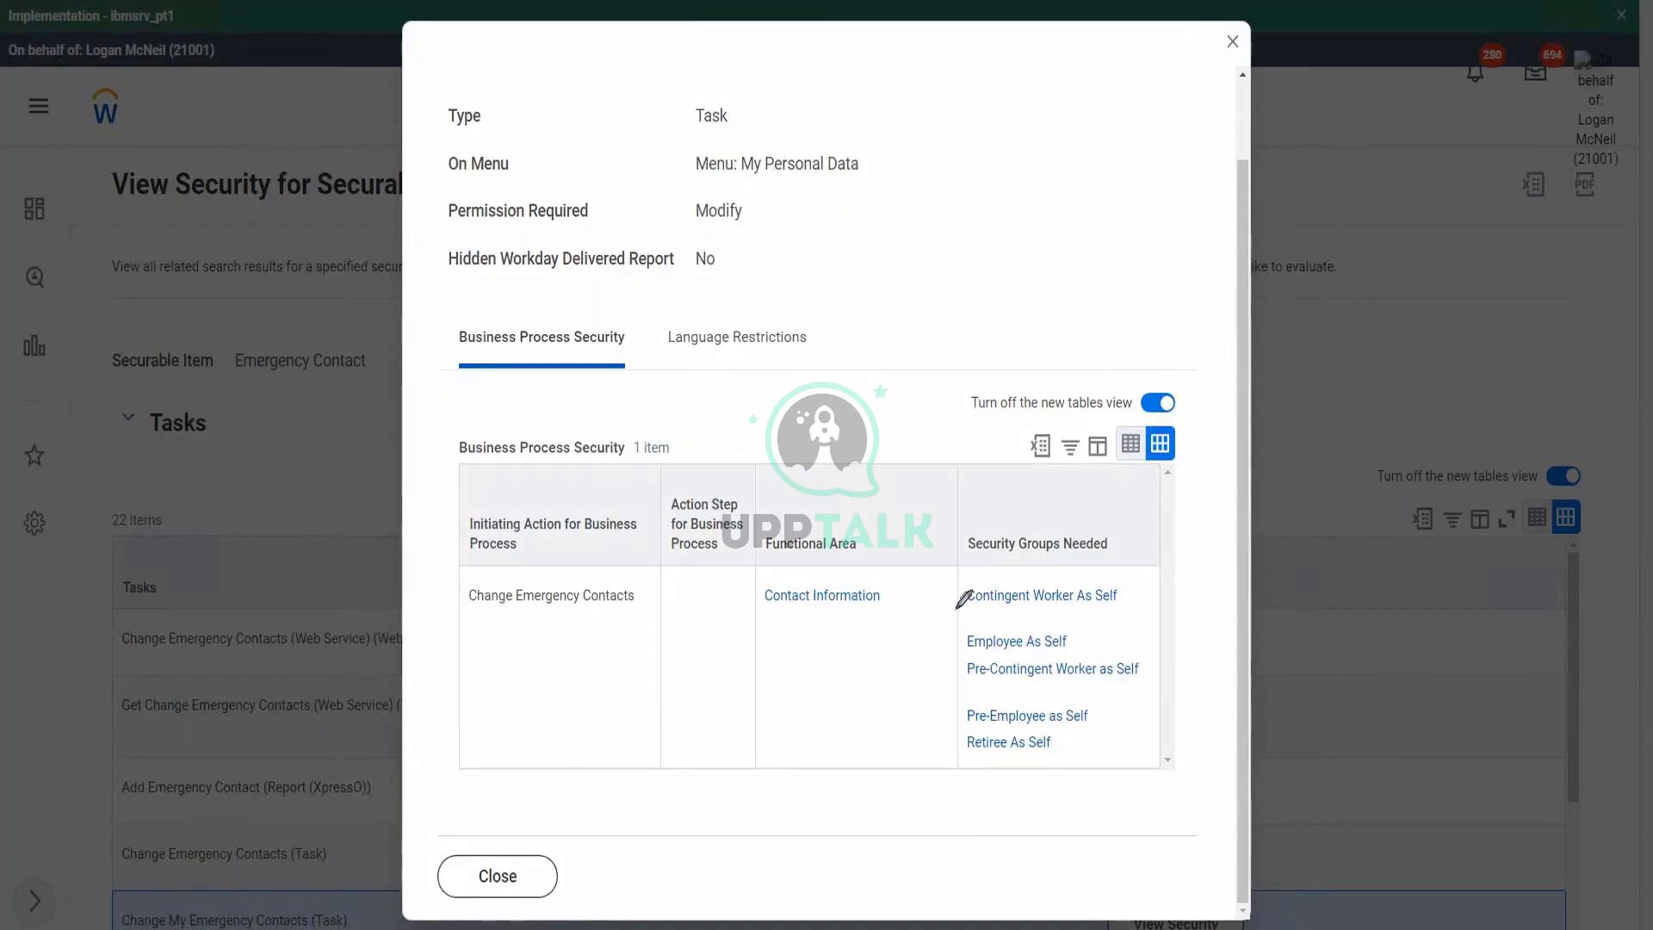
pyautogui.moveTo(955, 609); pyautogui.dragTo(1063, 599)
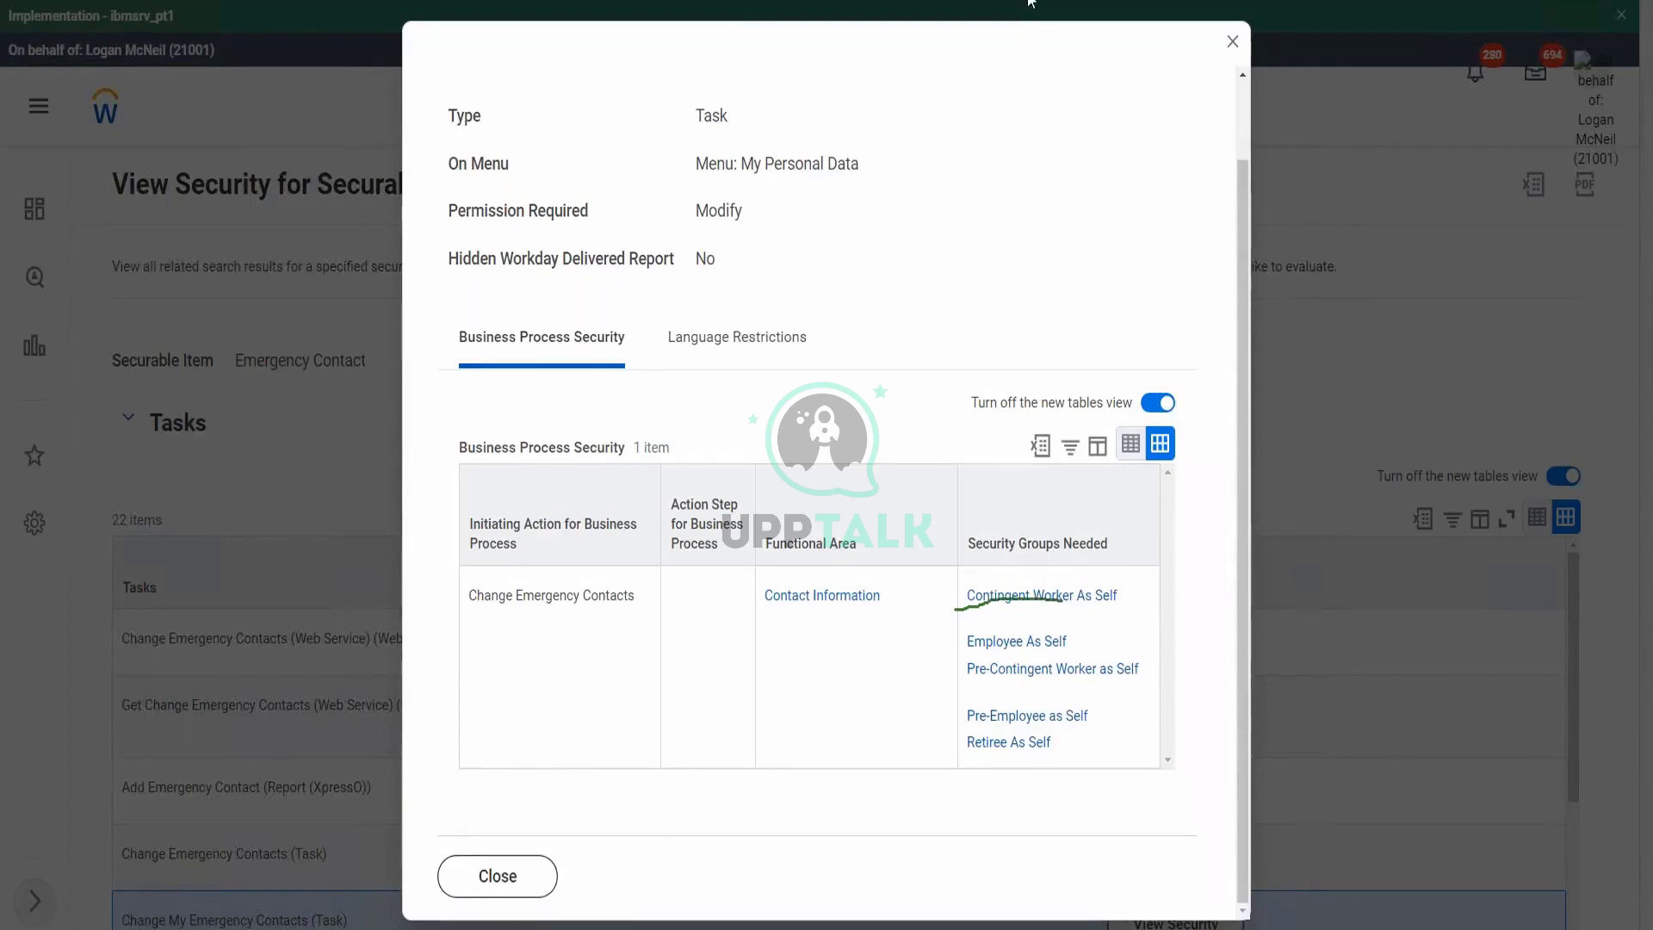
pyautogui.click(1029, 76)
pyautogui.moveTo(963, 614); pyautogui.dragTo(1146, 613)
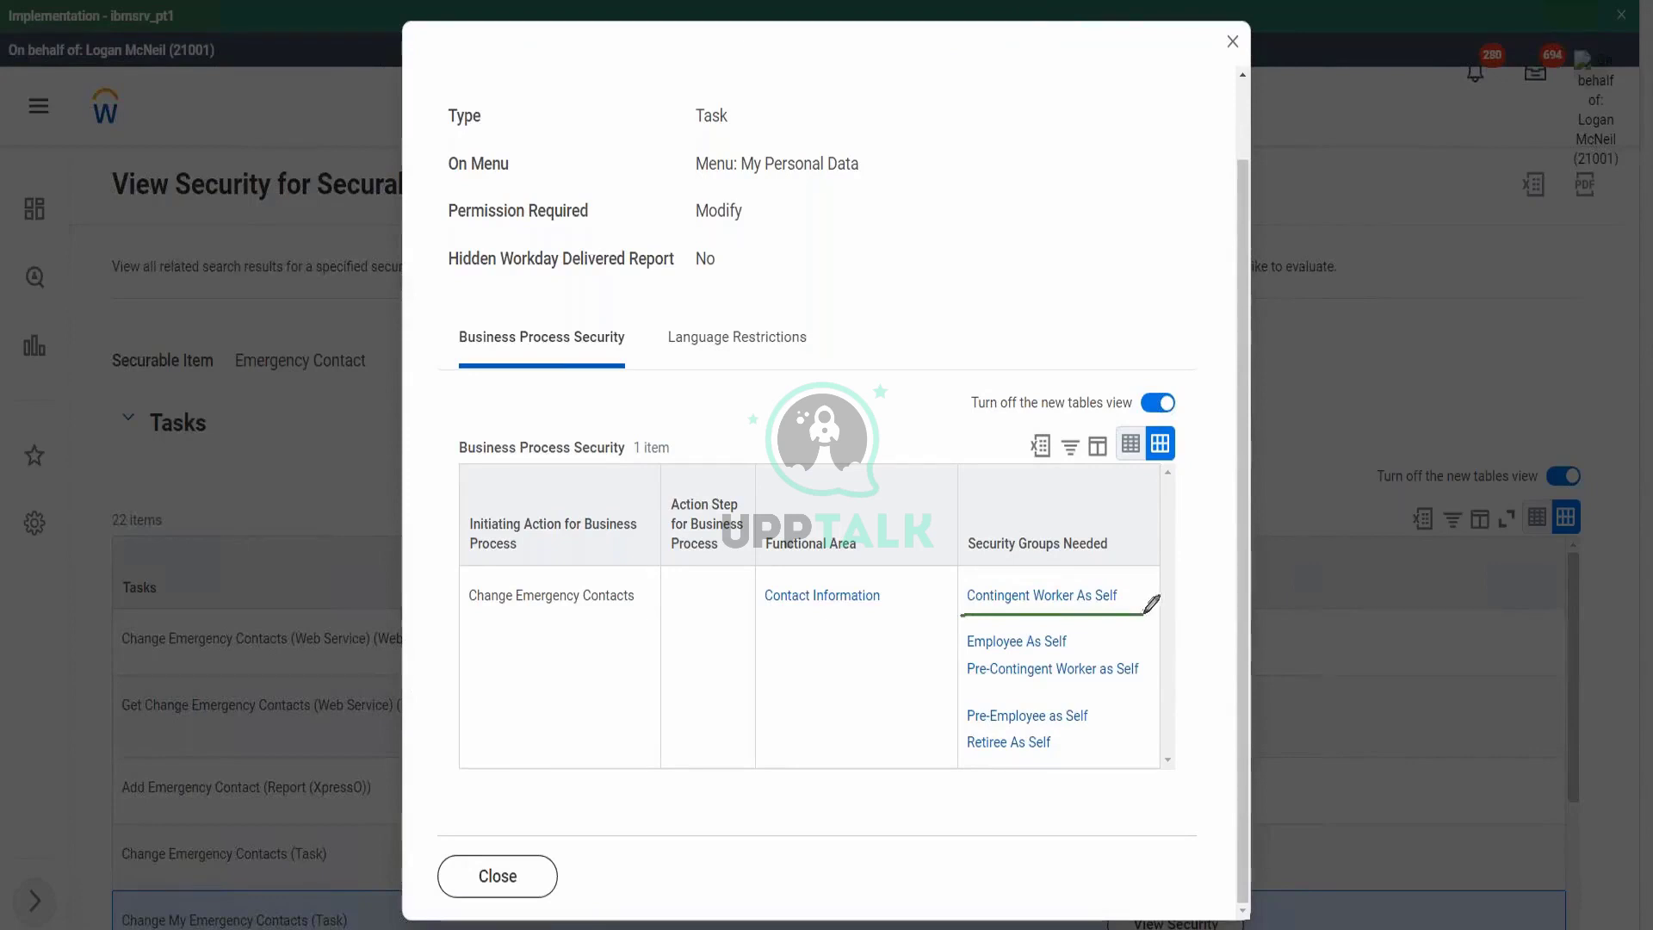
pyautogui.moveTo(961, 658); pyautogui.dragTo(1077, 657)
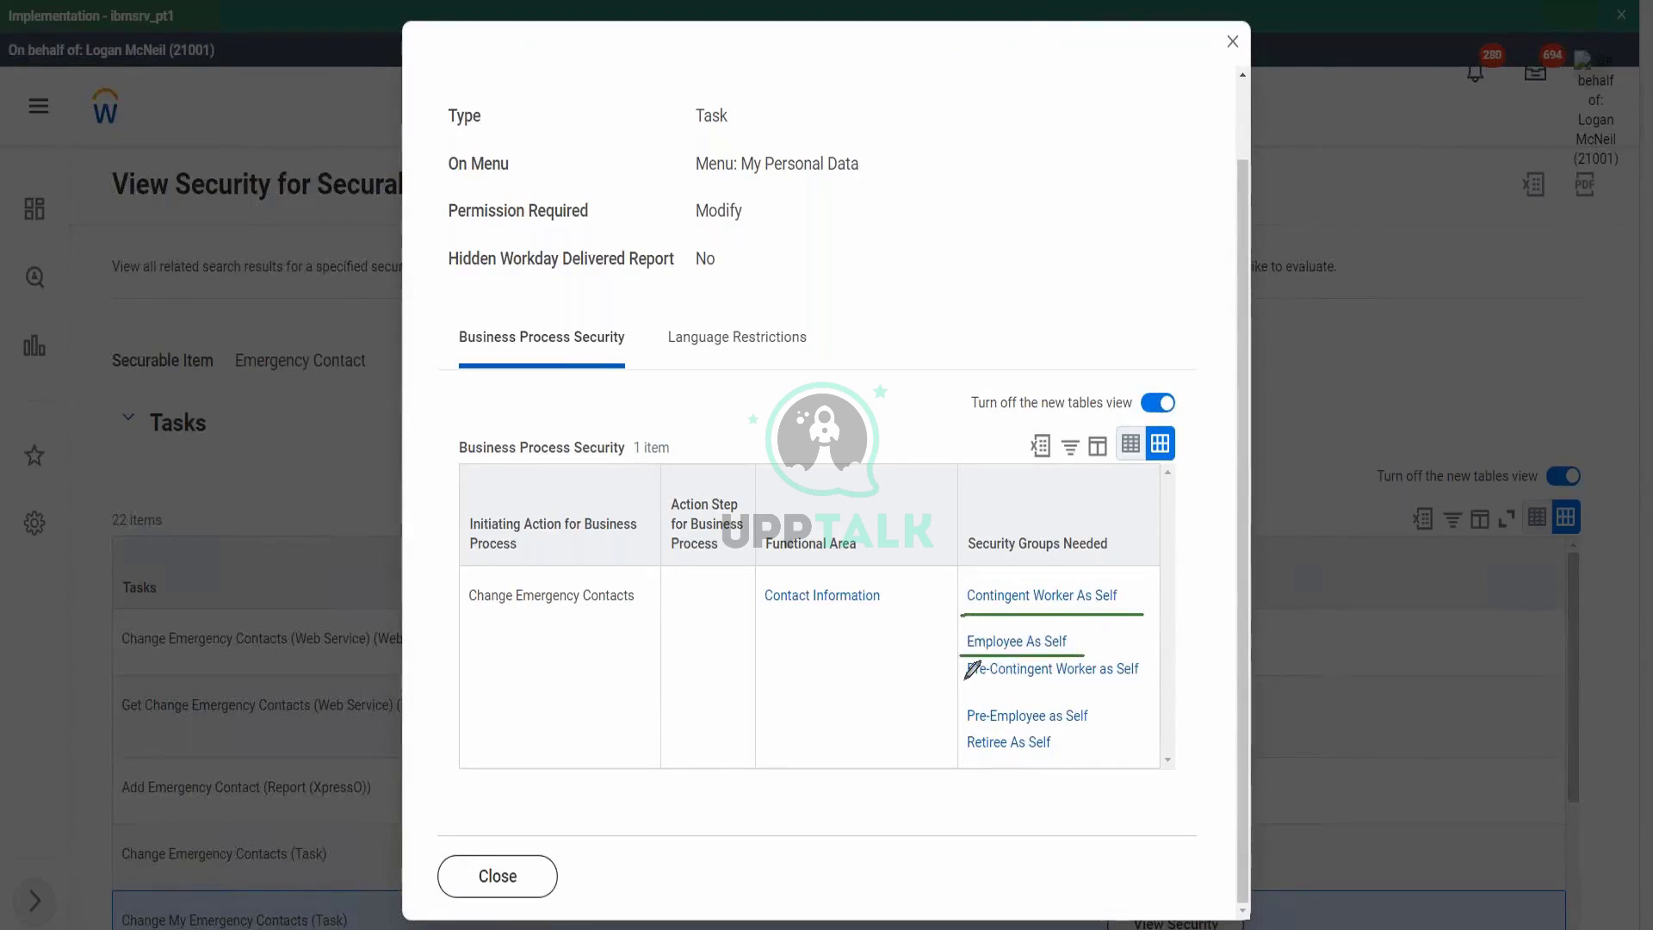
pyautogui.moveTo(963, 684); pyautogui.dragTo(1163, 688)
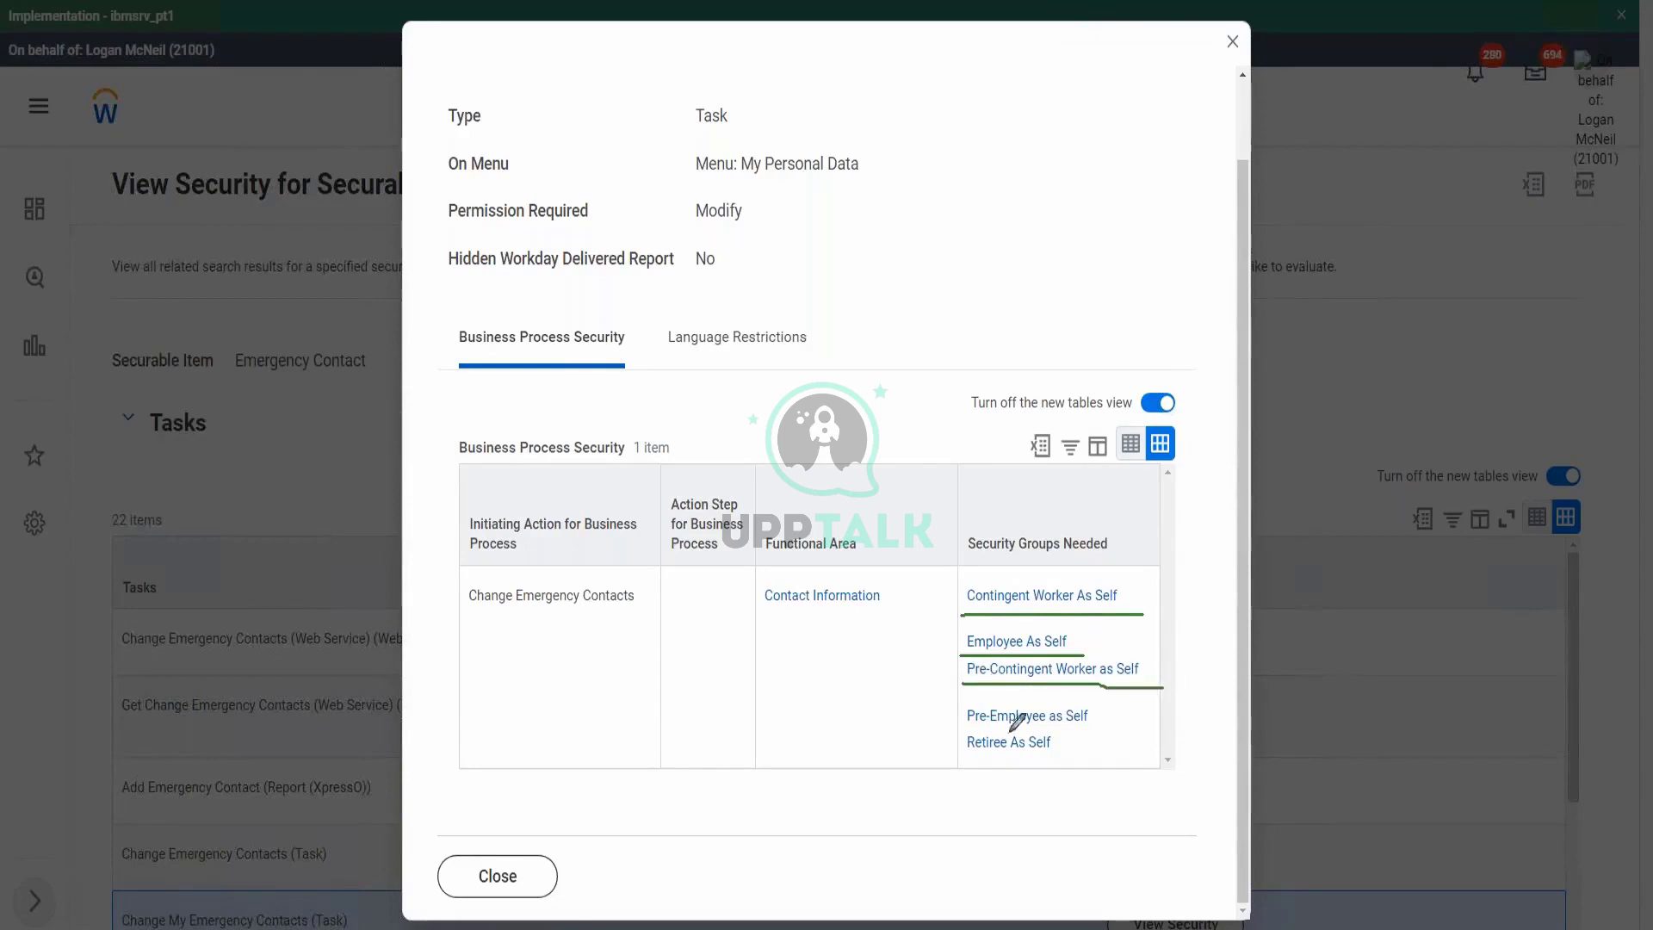
pyautogui.moveTo(966, 731); pyautogui.dragTo(1111, 721)
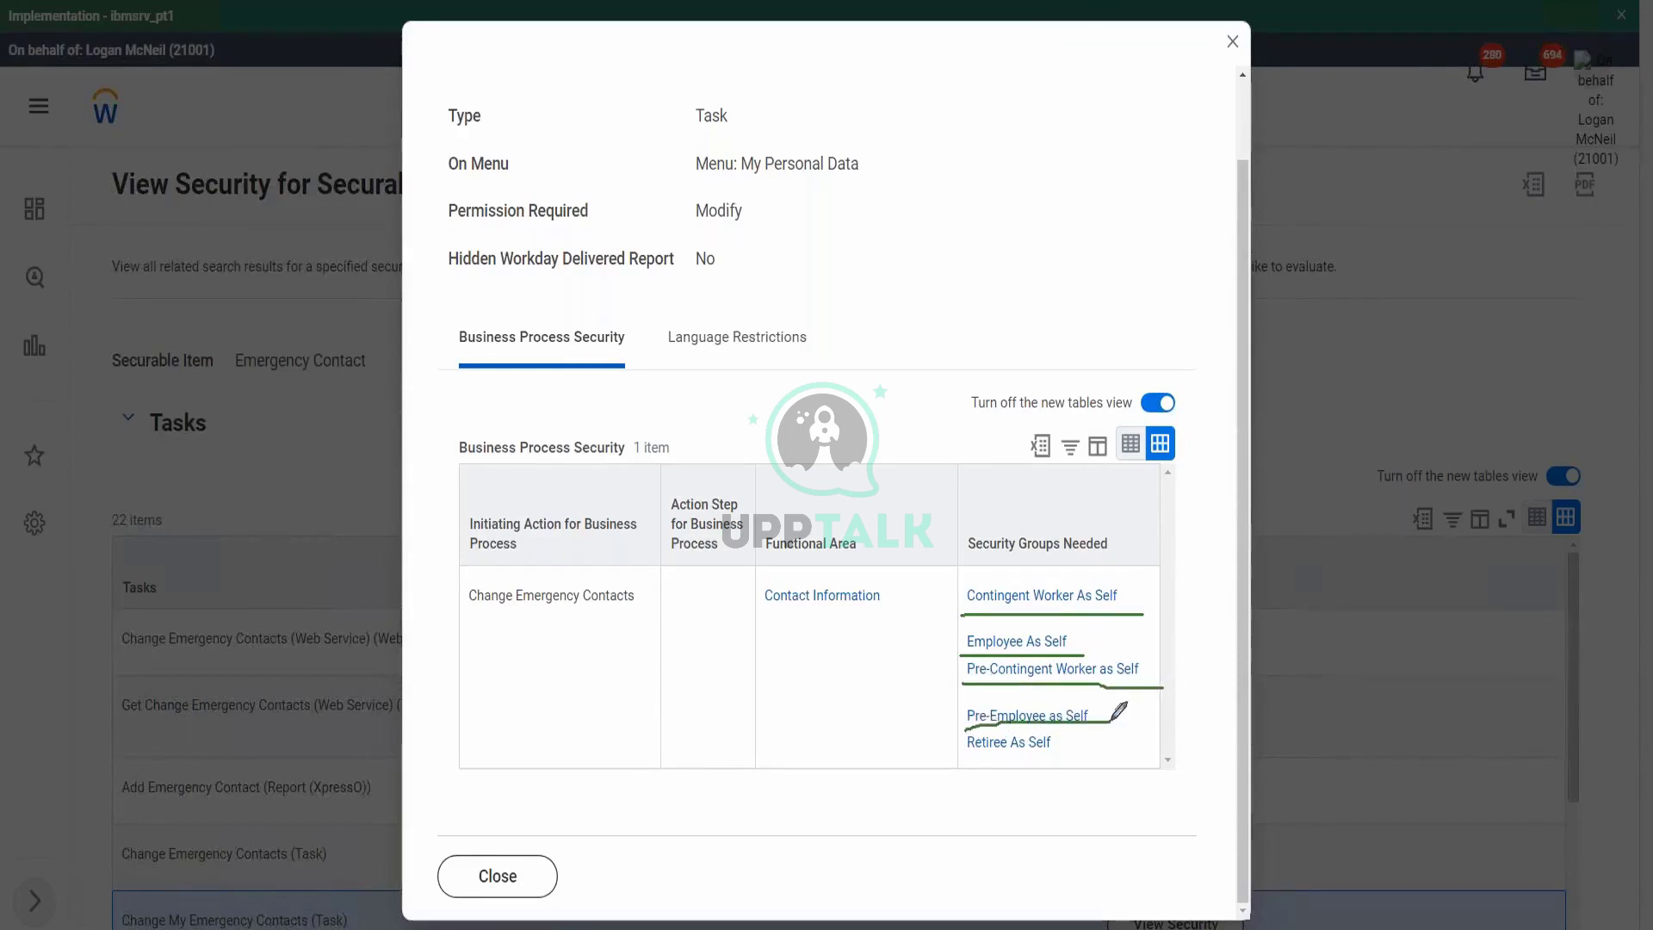
pyautogui.moveTo(957, 754); pyautogui.dragTo(1073, 753)
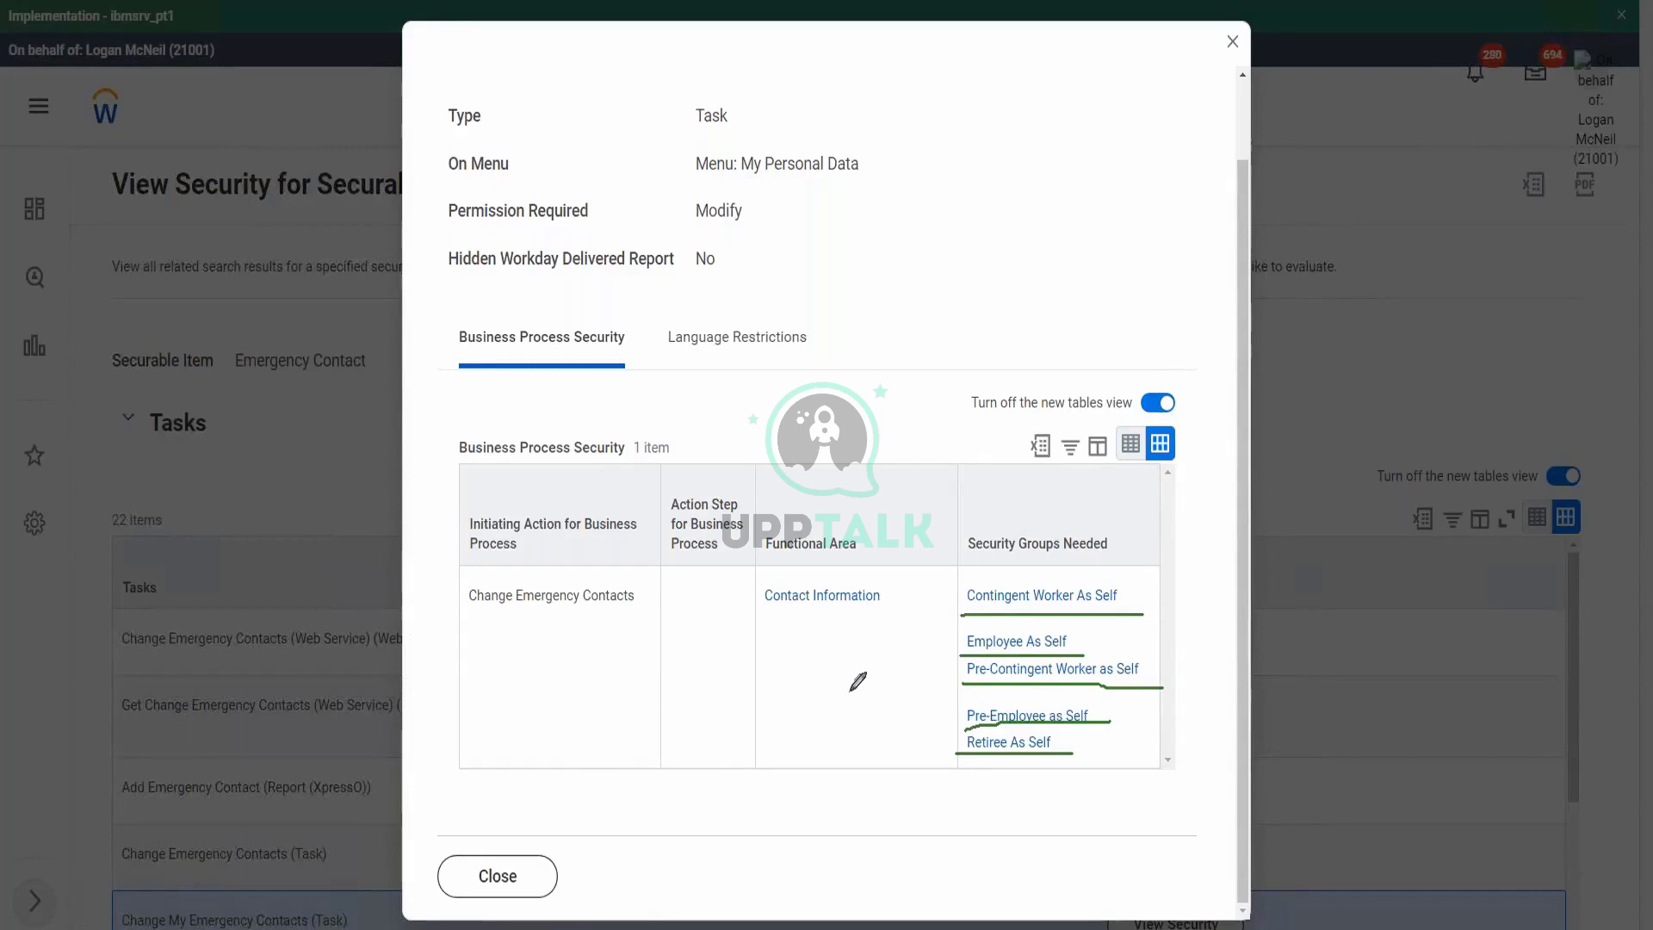
pyautogui.moveTo(1083, 651)
pyautogui.mouseDown()
pyautogui.moveTo(1075, 607)
pyautogui.moveTo(966, 613)
pyautogui.moveTo(951, 648)
pyautogui.moveTo(977, 657)
pyautogui.mouseUp()
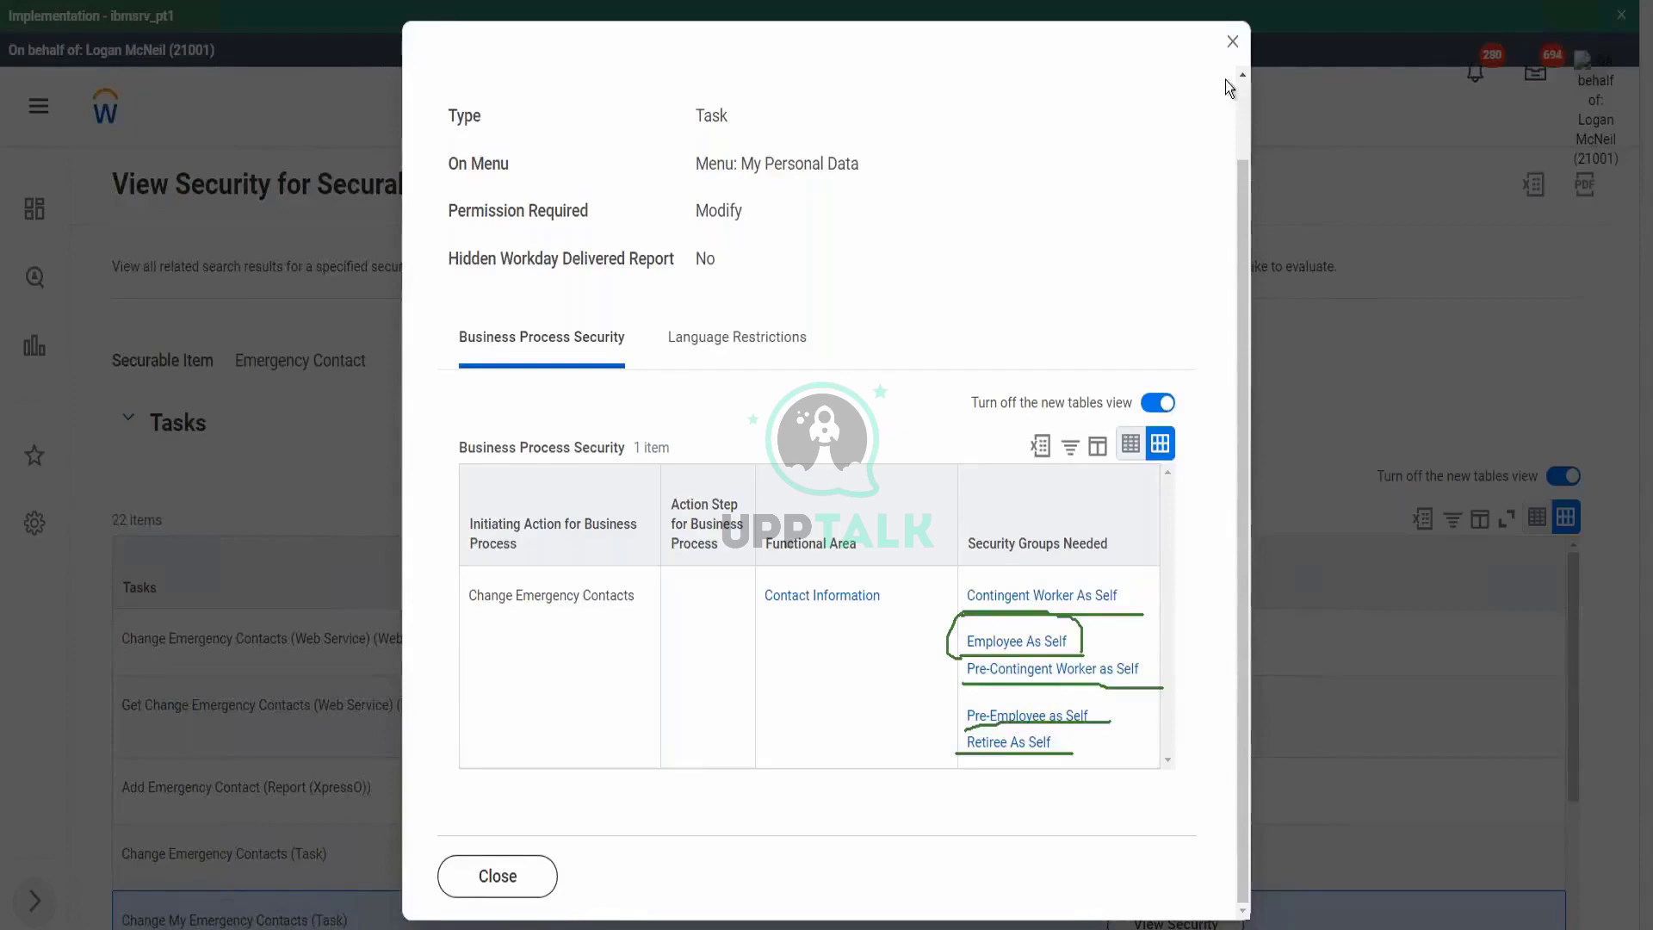
# Step: Close the Change My Emergency Contacts security details and return to the list of matching tasks
pyautogui.click(1232, 41)
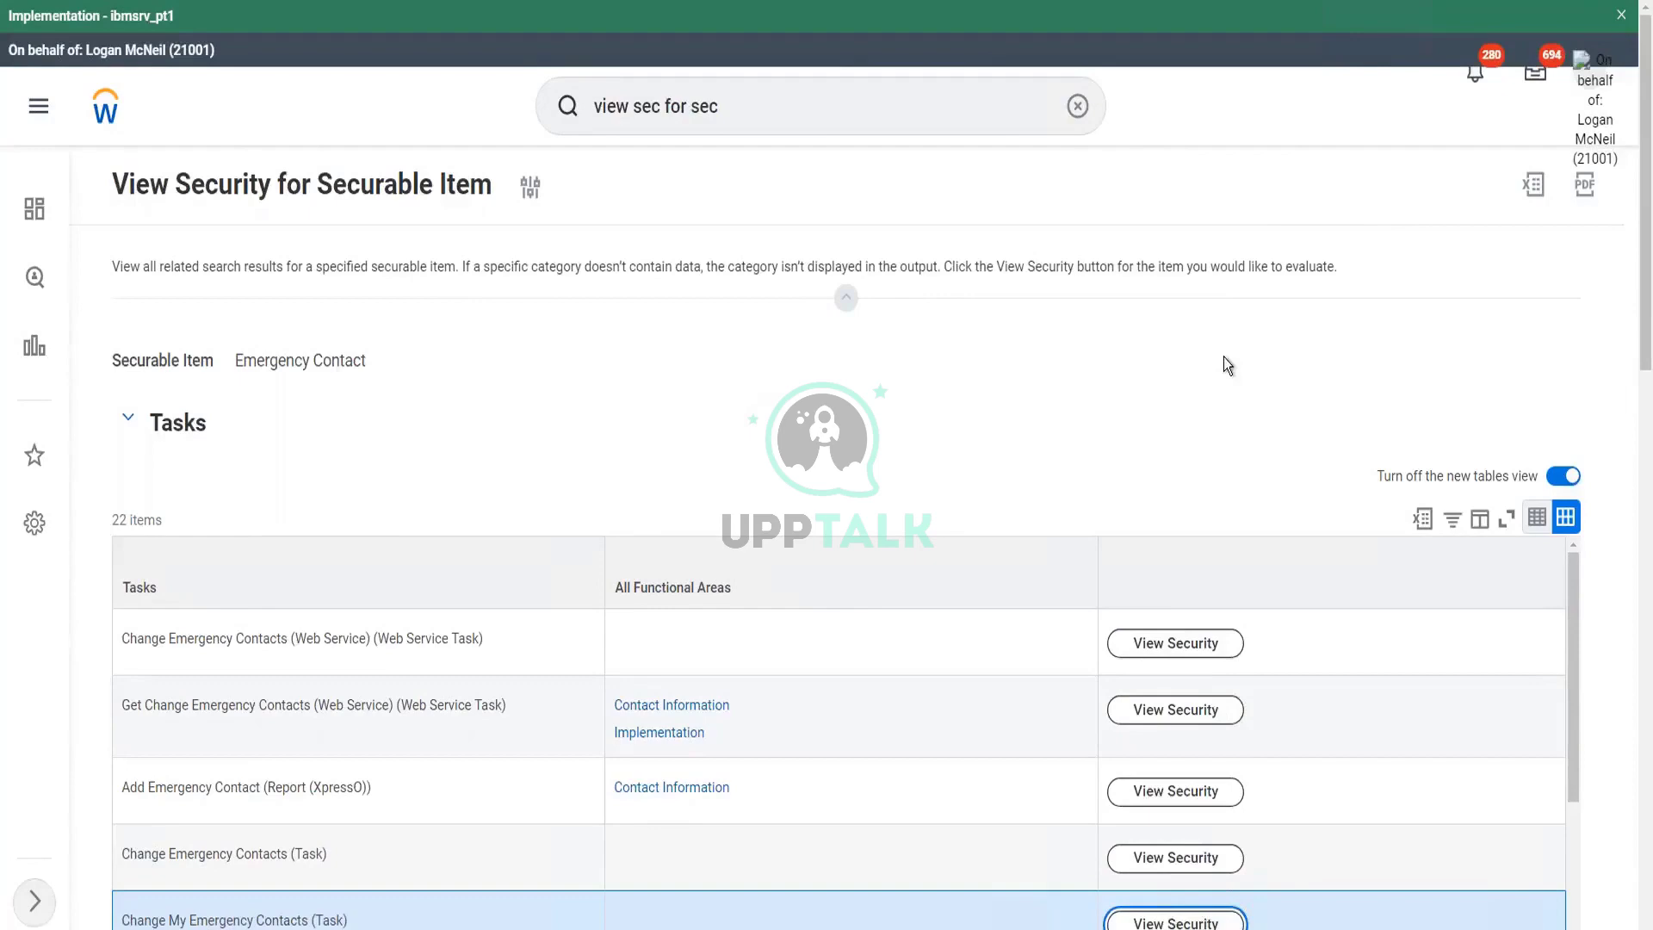
pyautogui.scroll(-3, 1237, 356)
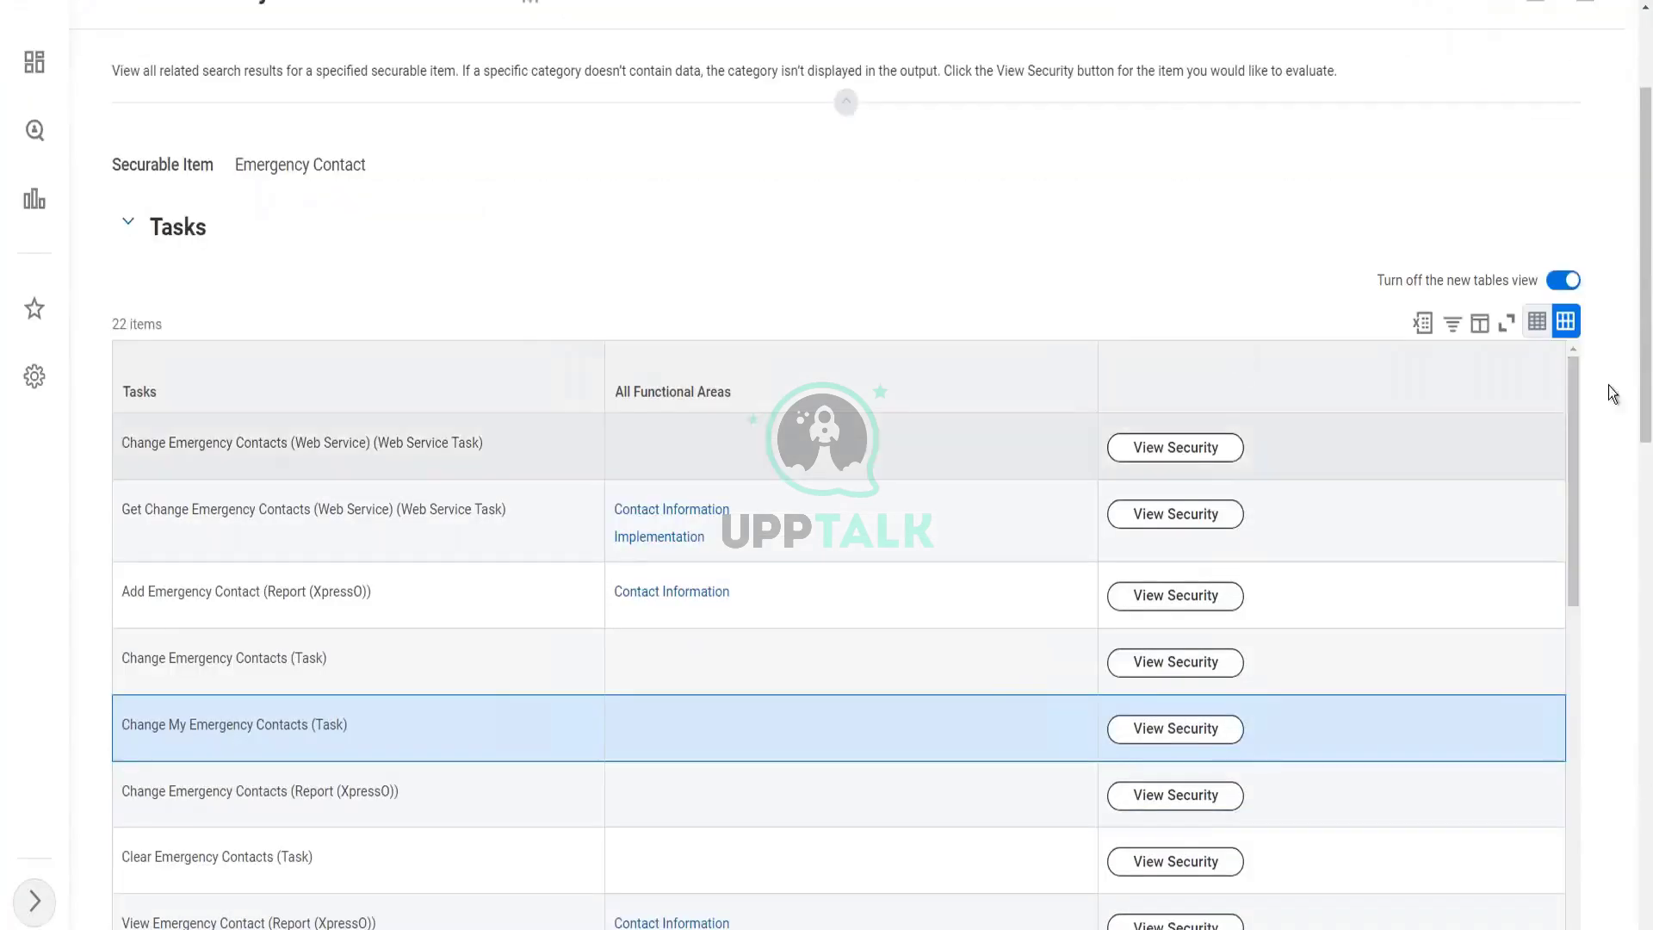
# Step: Find the Emergency Contacts entry under Report Fields and highlight its description and field type
pyautogui.scroll(-1, 1651, 449)
pyautogui.moveTo(1651, 449); pyautogui.dragTo(1651, 835)
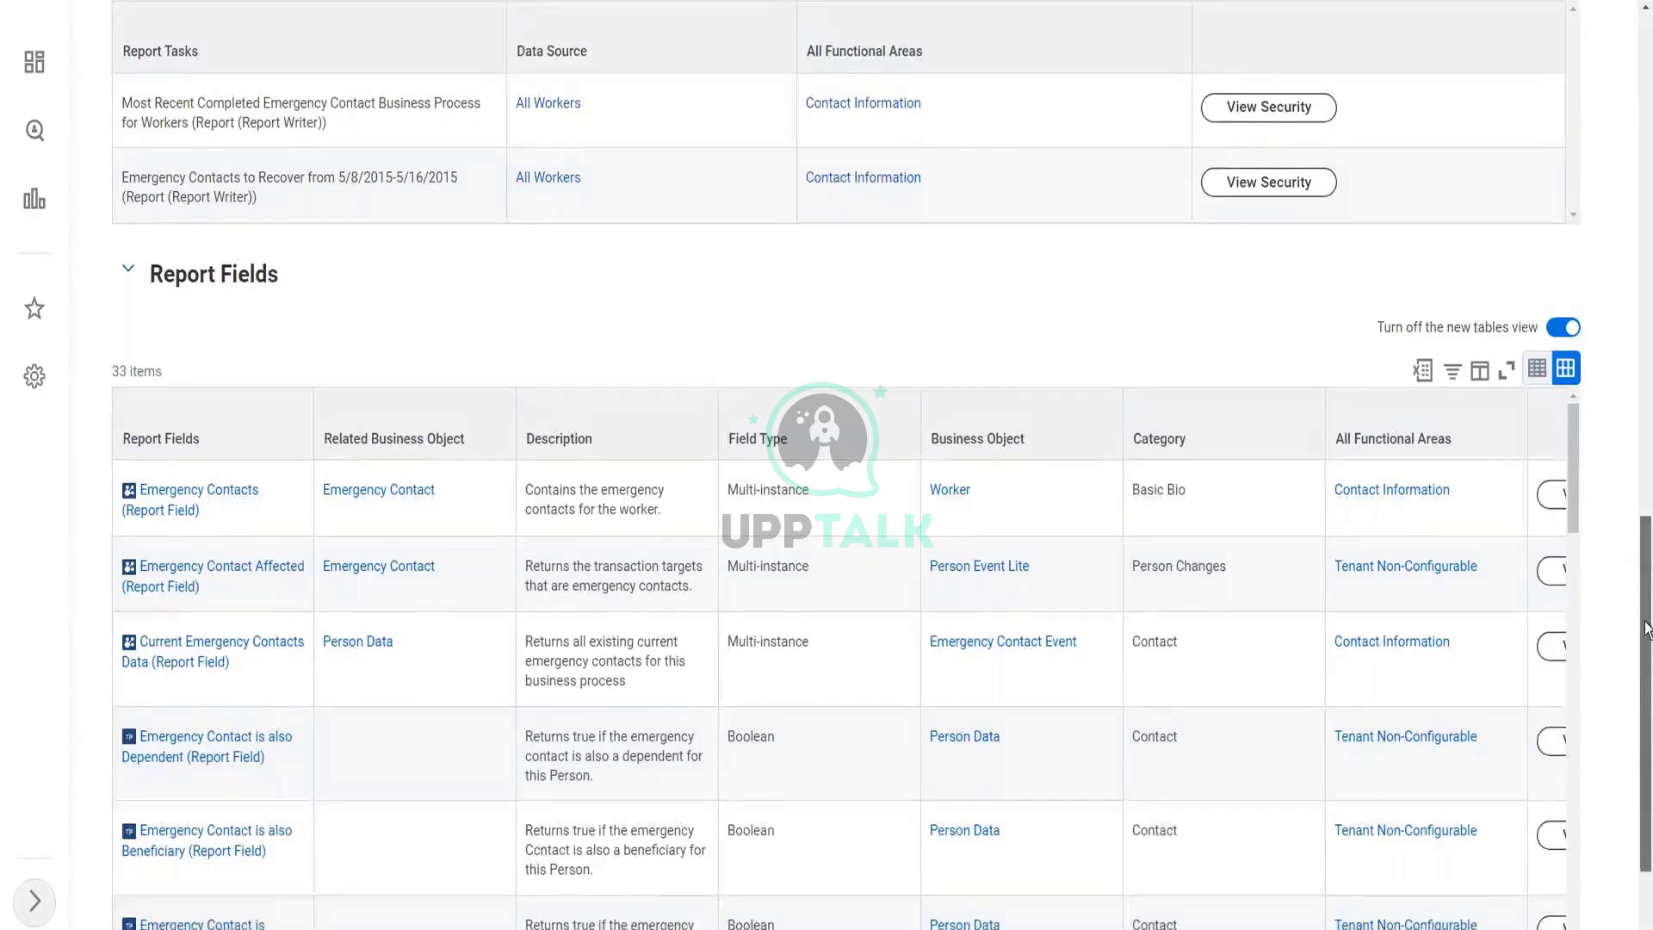
pyautogui.moveTo(1649, 569); pyautogui.dragTo(1649, 627)
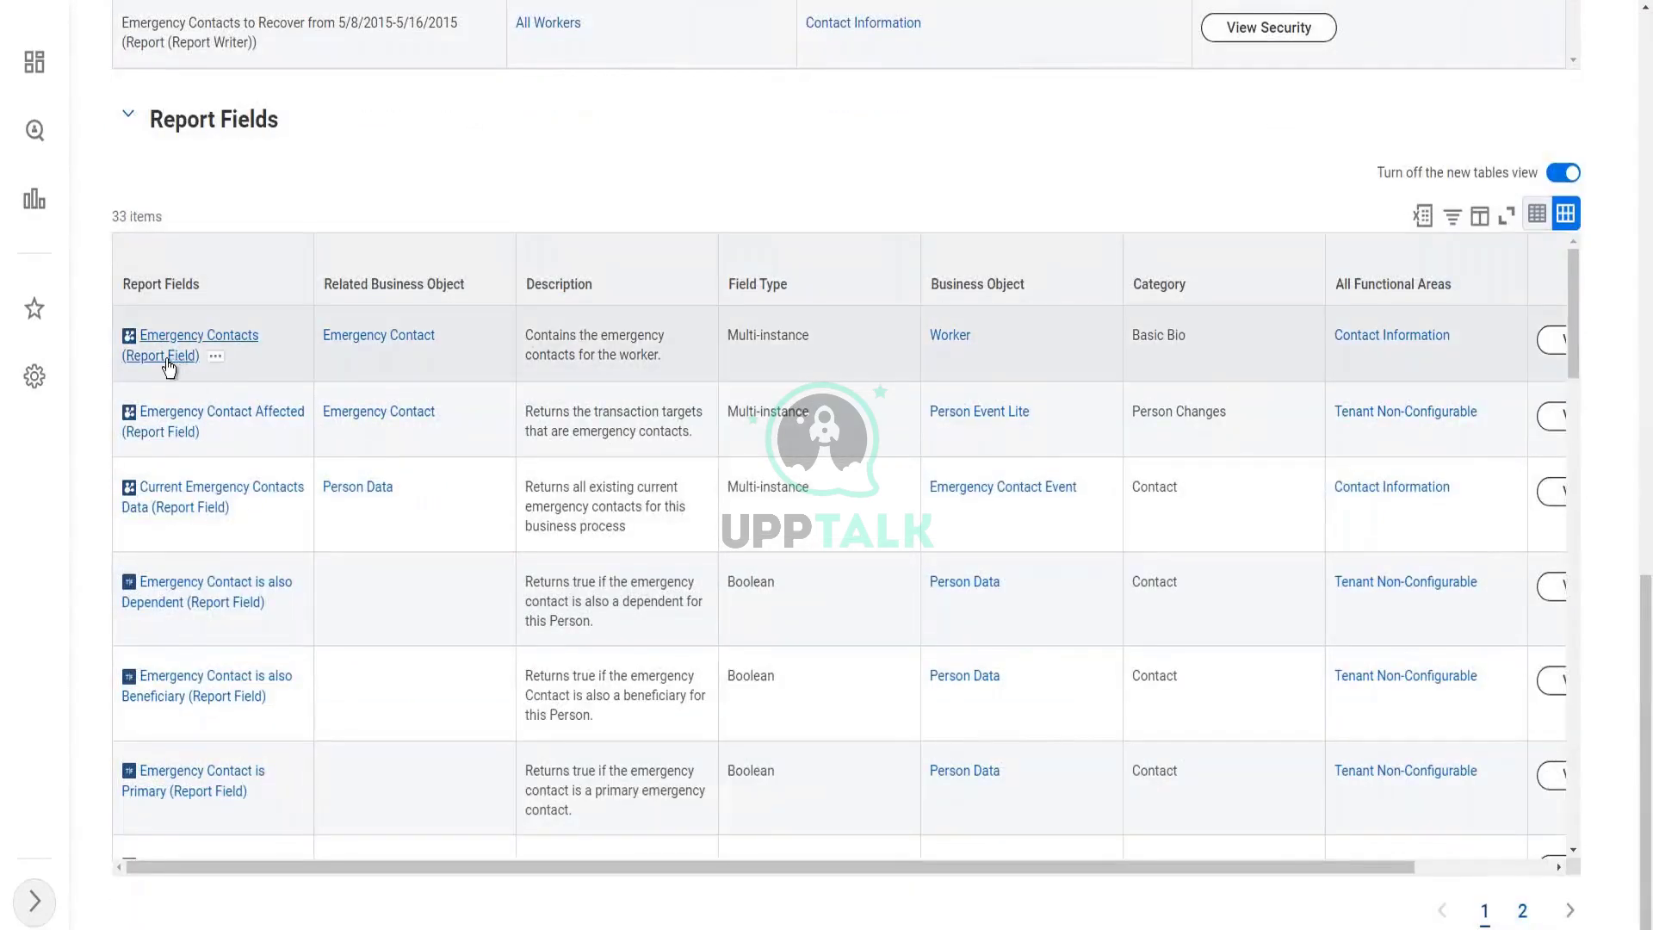
pyautogui.moveTo(184, 349)
pyautogui.moveTo(527, 341); pyautogui.dragTo(660, 362)
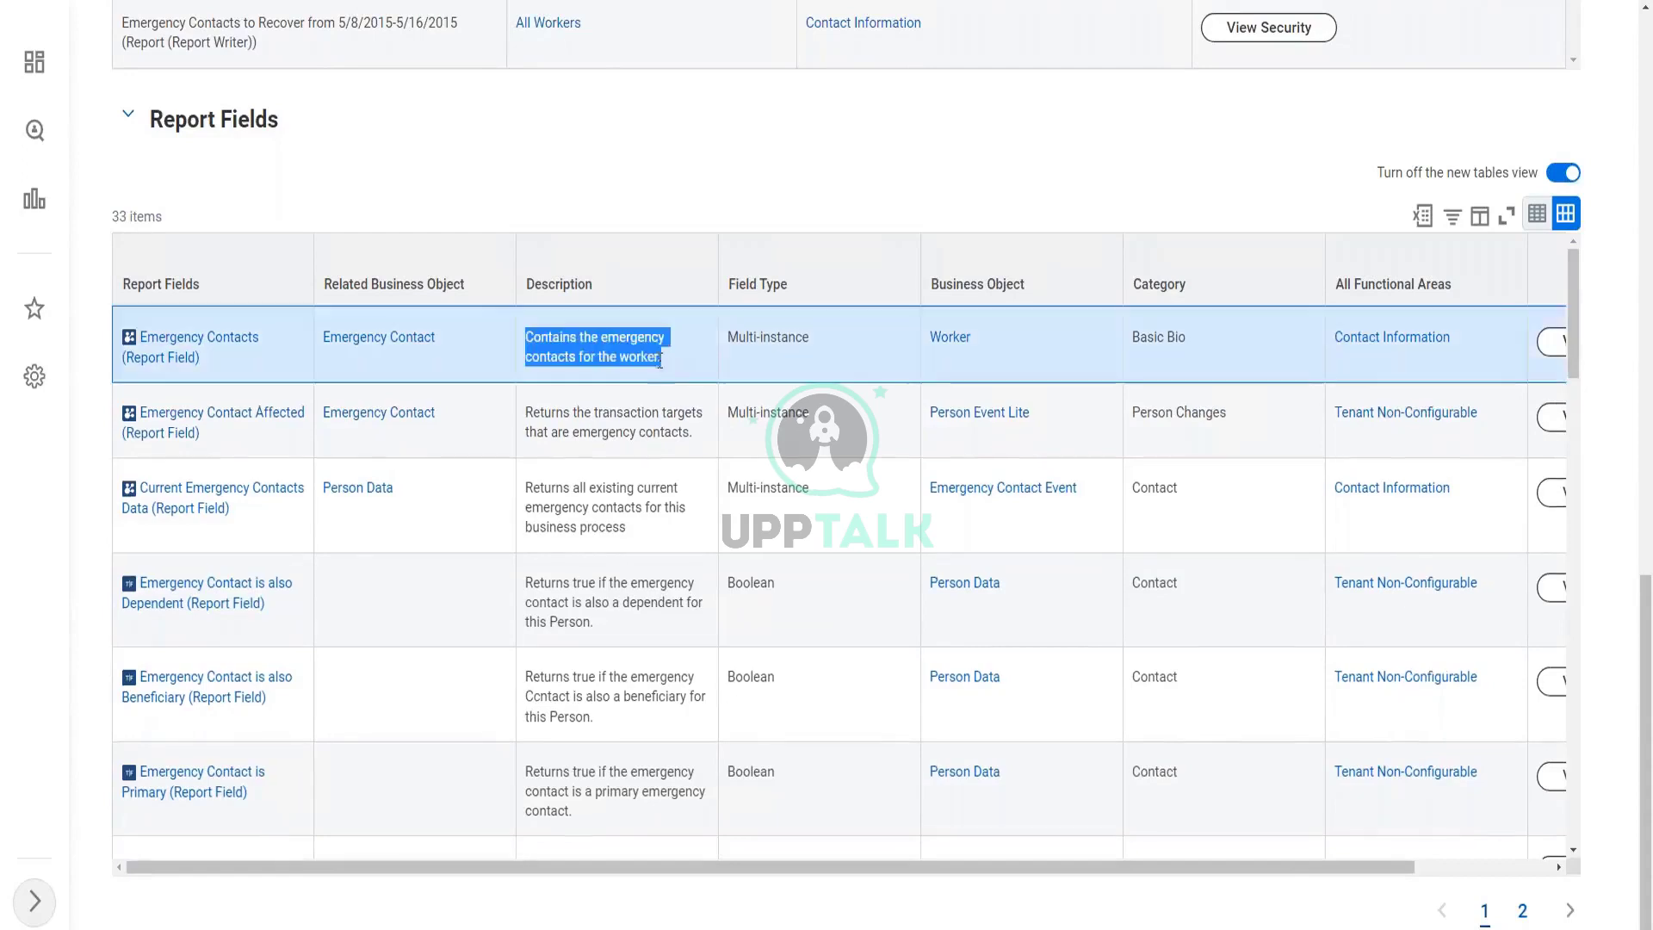
pyautogui.click(617, 343)
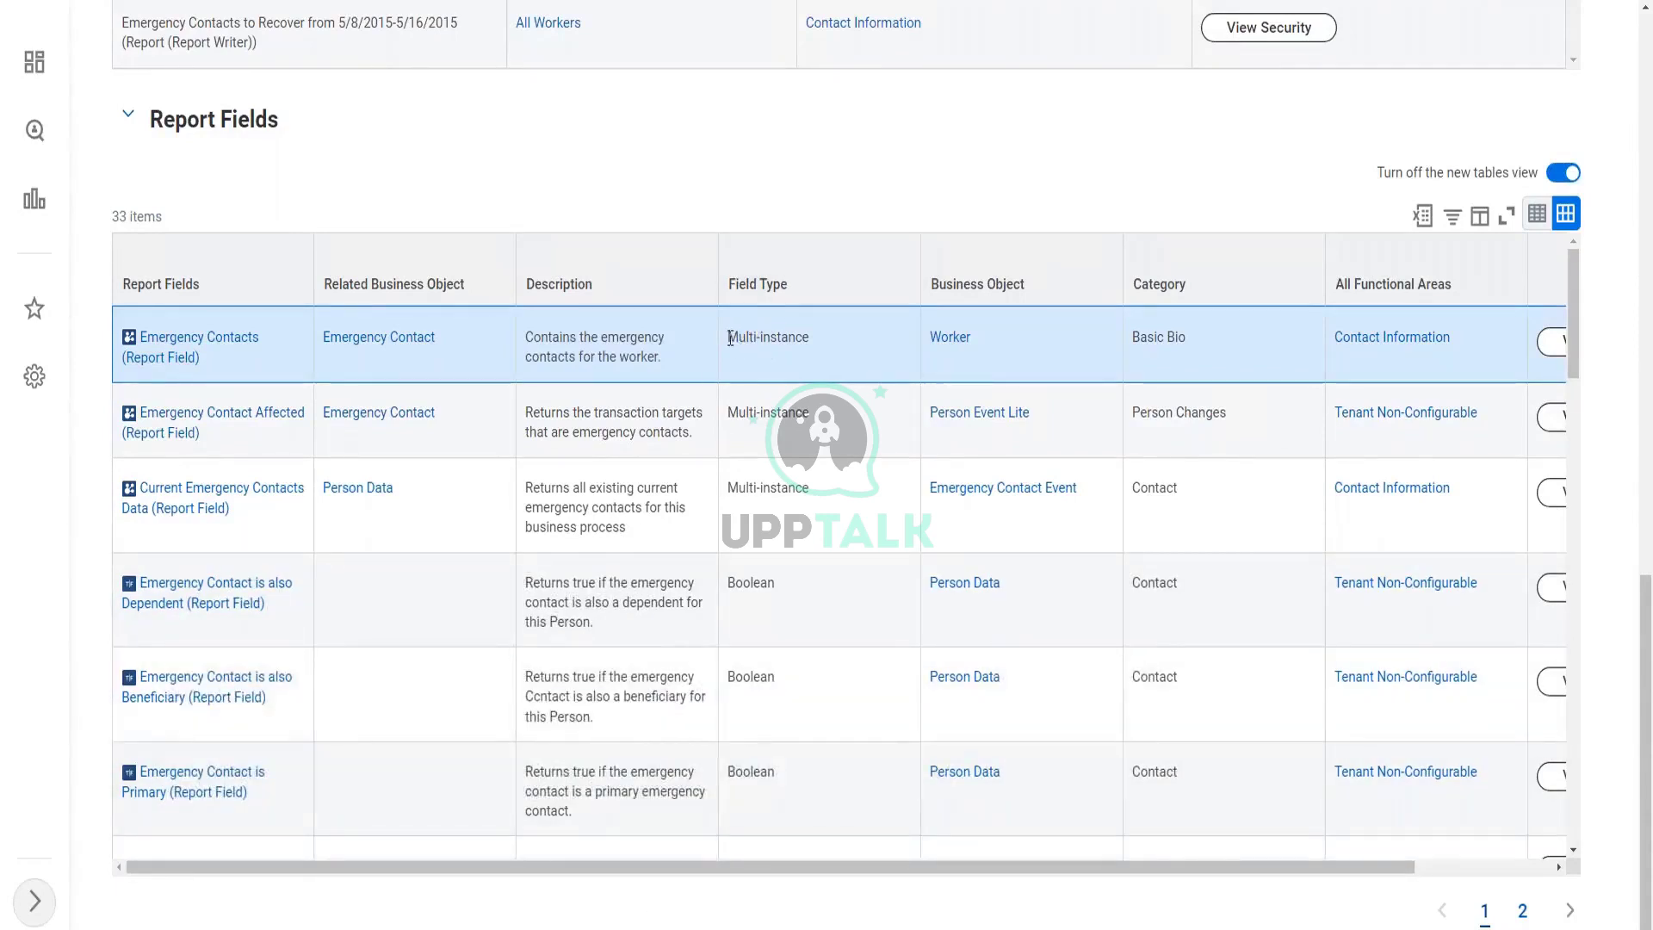
pyautogui.moveTo(730, 339); pyautogui.dragTo(813, 336)
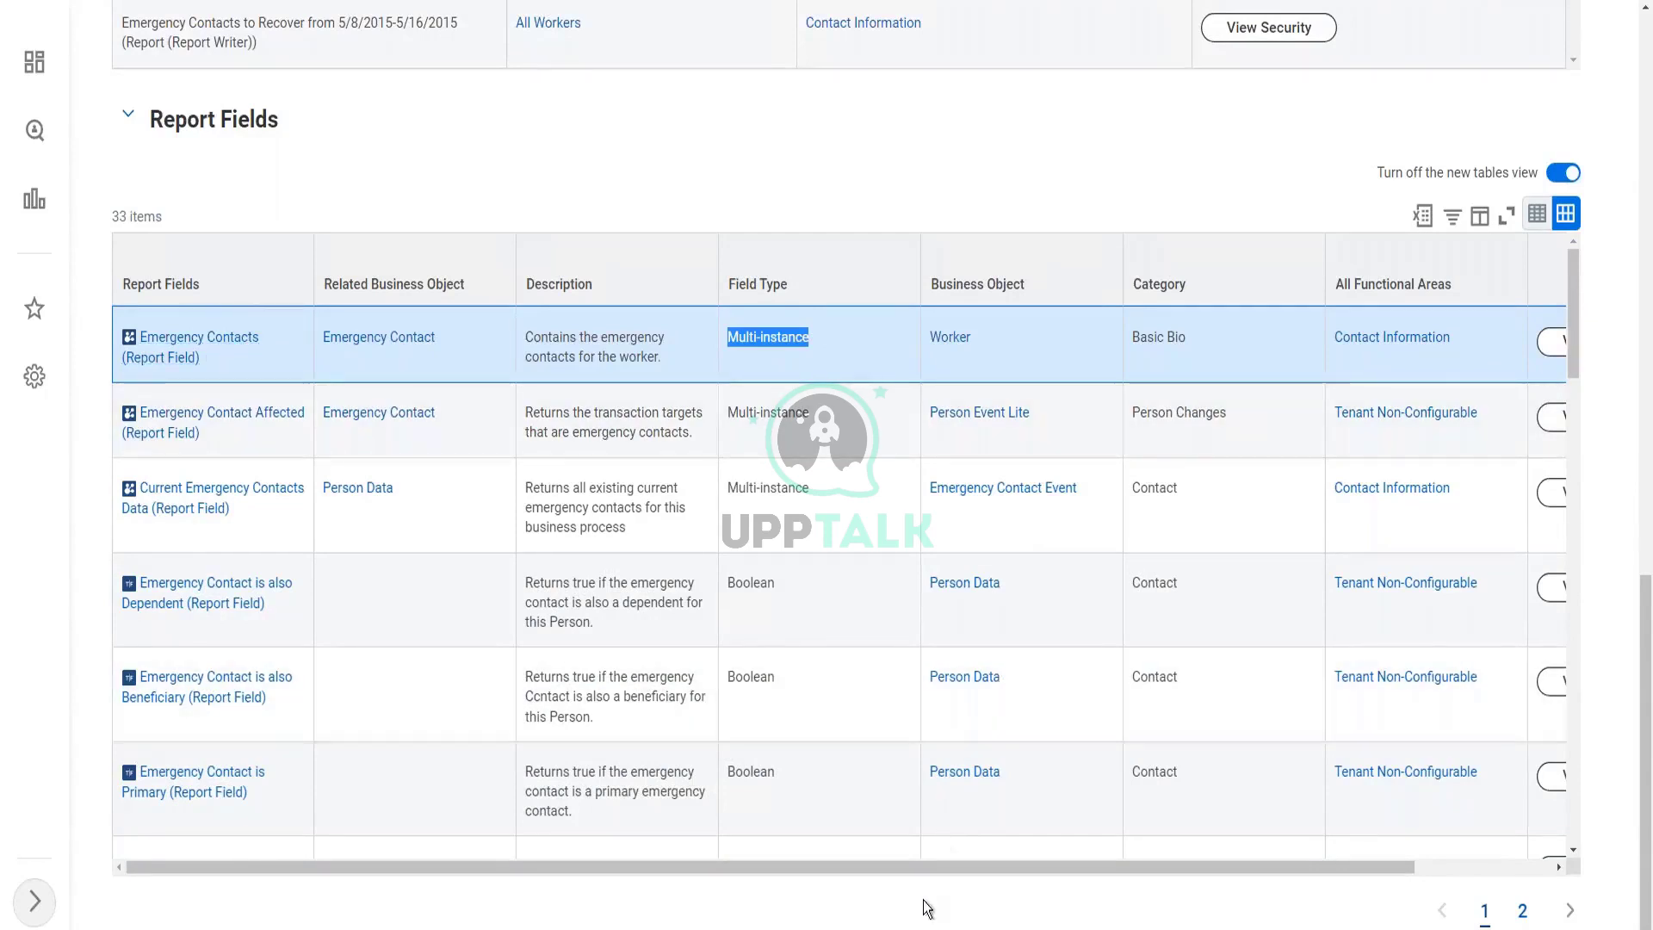
# Step: Open the security details of the Emergency Contacts report field and view the security policy of its Person Data: Emergency Contacts domain
pyautogui.moveTo(948, 866); pyautogui.dragTo(1146, 875)
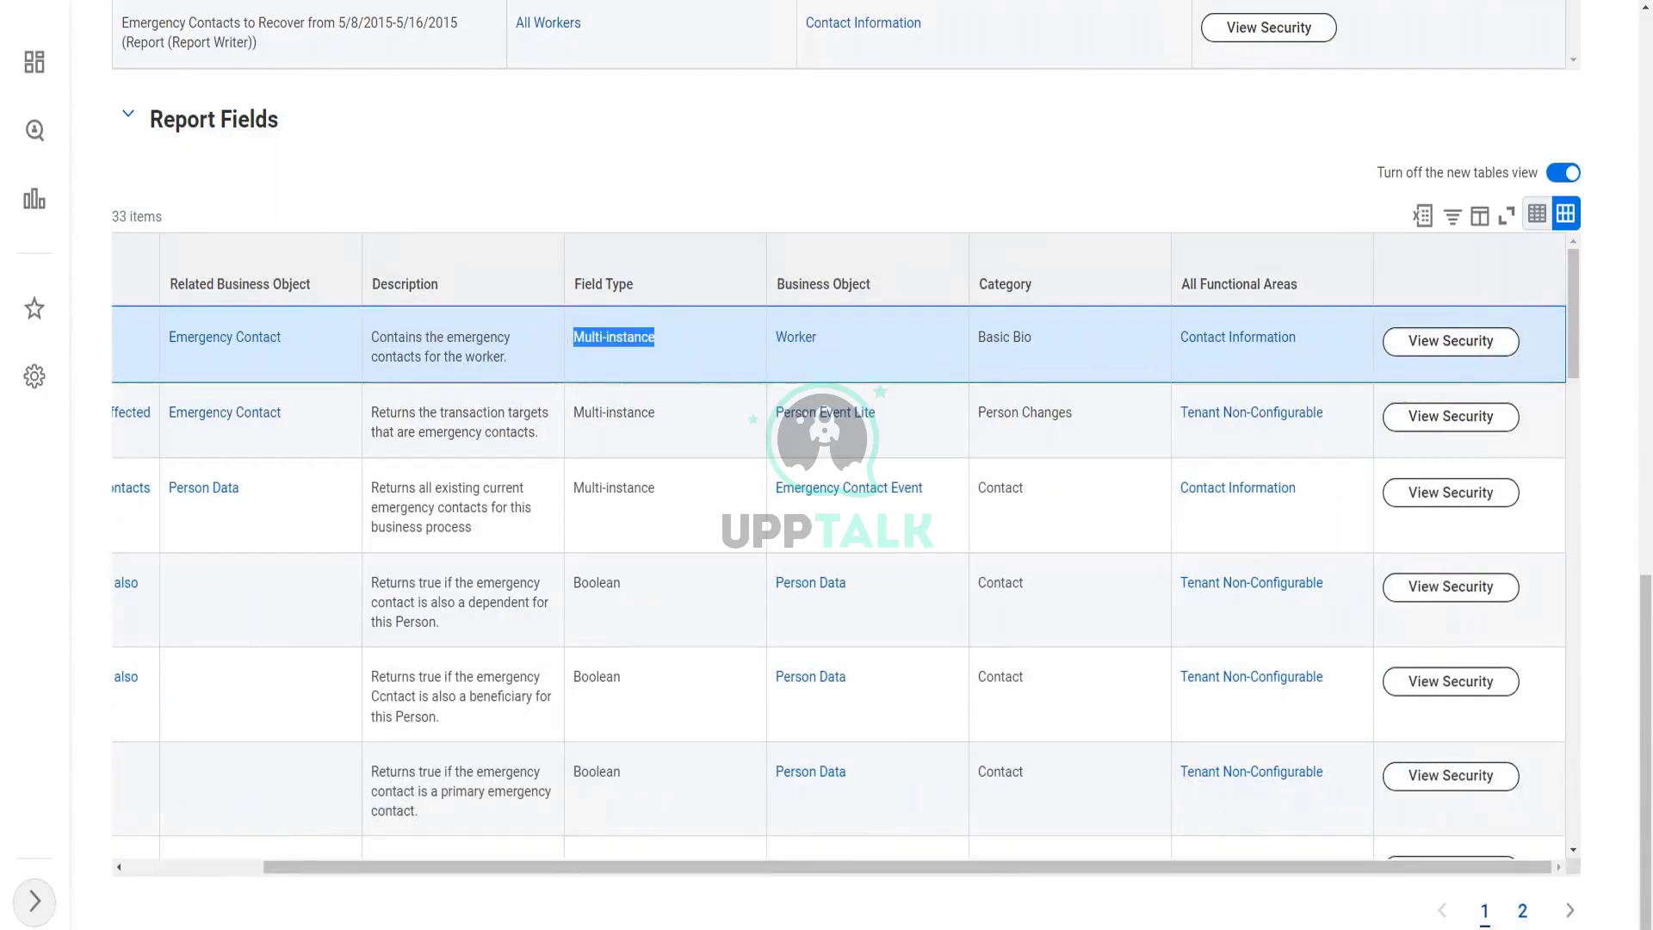
pyautogui.click(1481, 348)
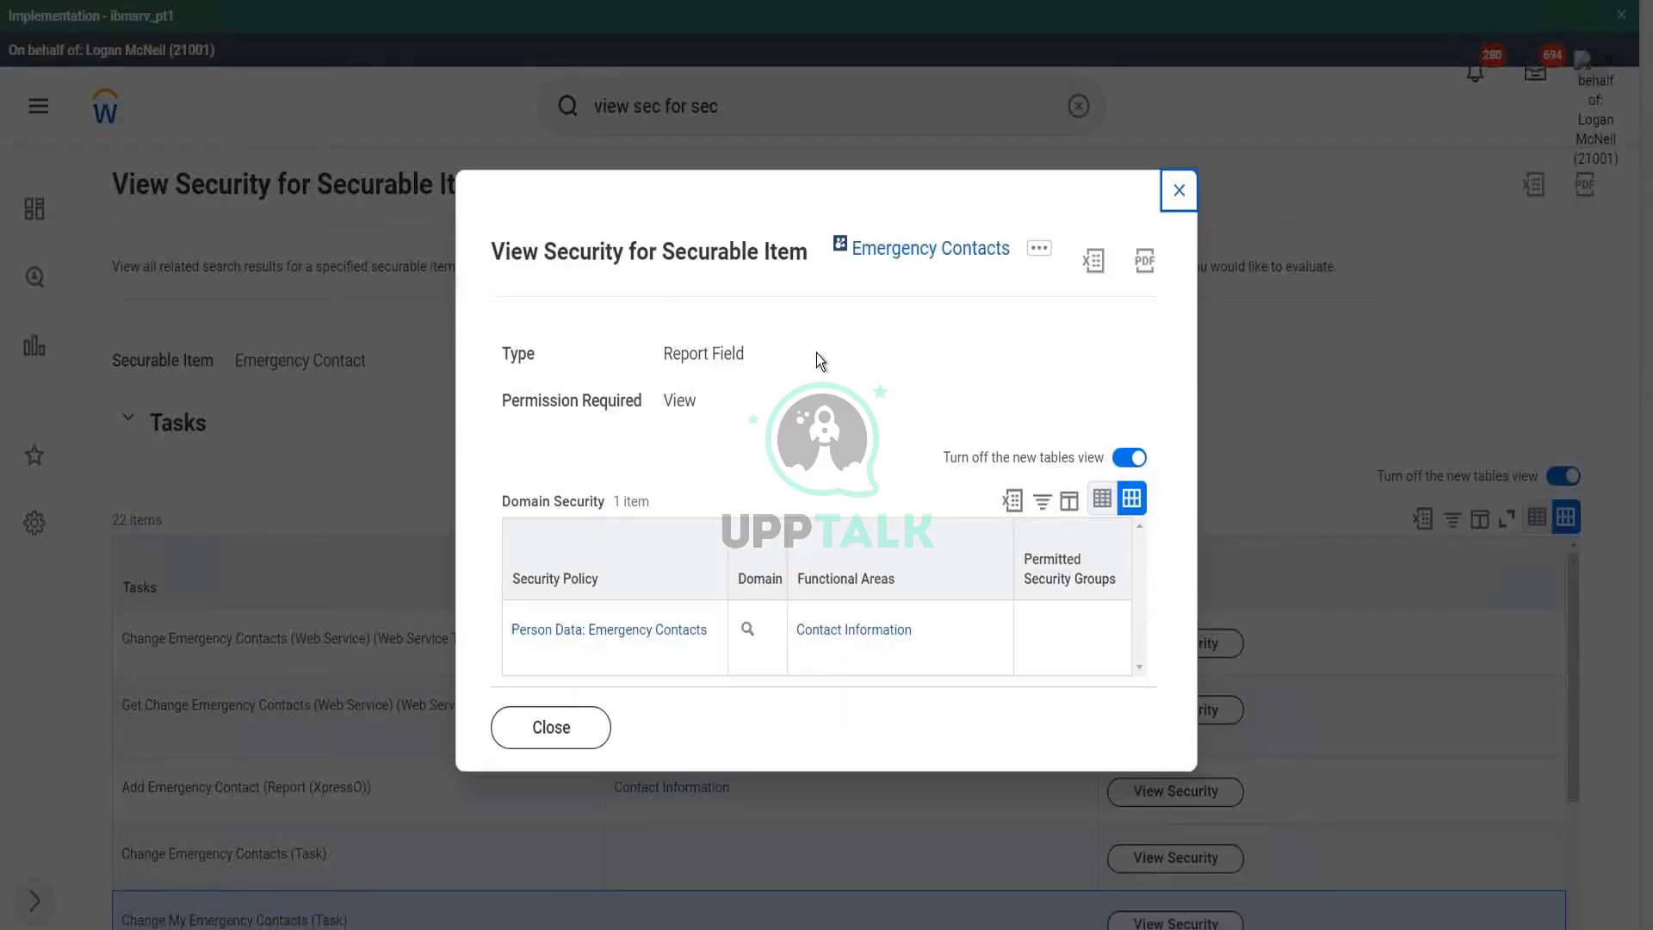
pyautogui.moveTo(752, 633)
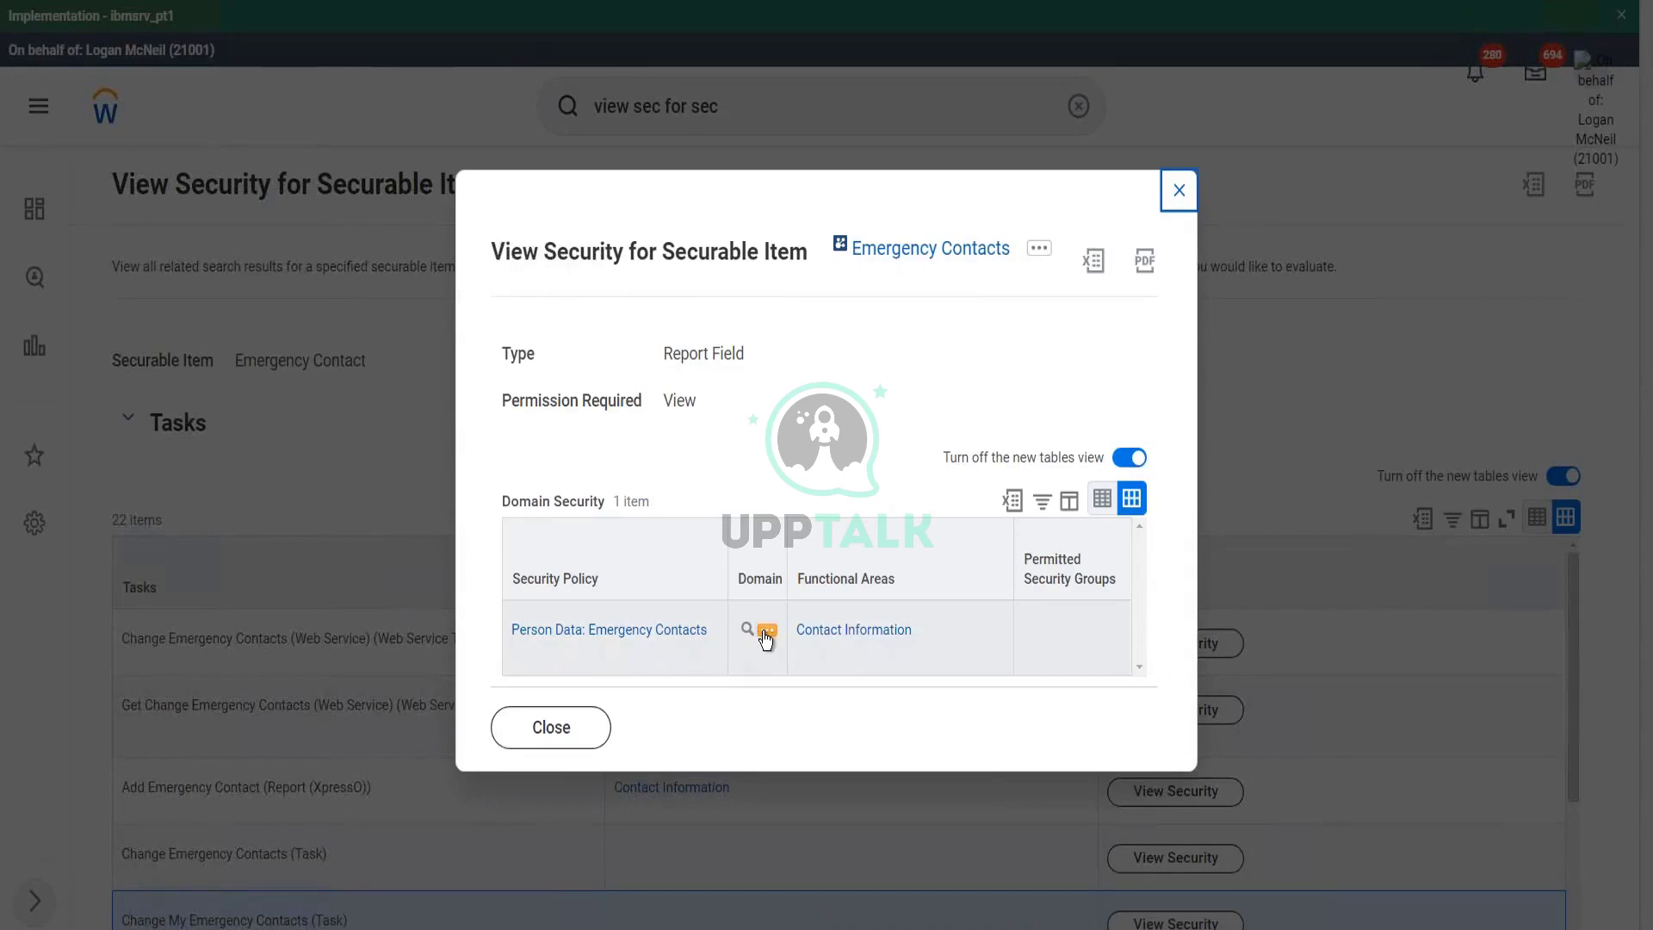
pyautogui.click(767, 635)
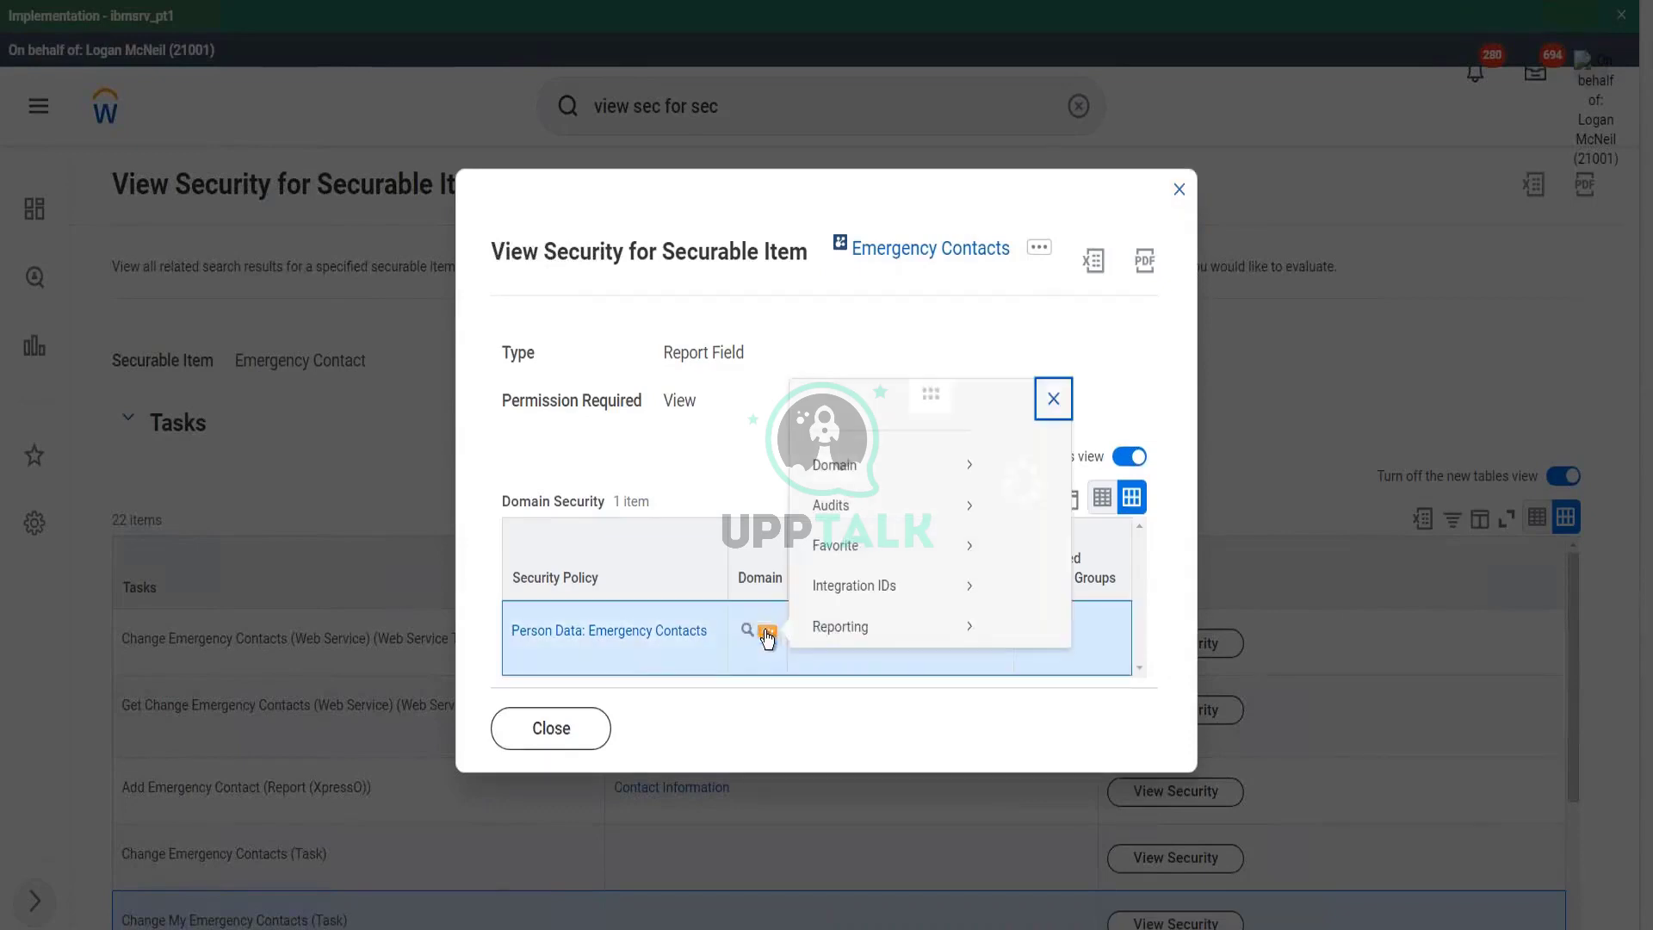
pyautogui.moveTo(849, 344)
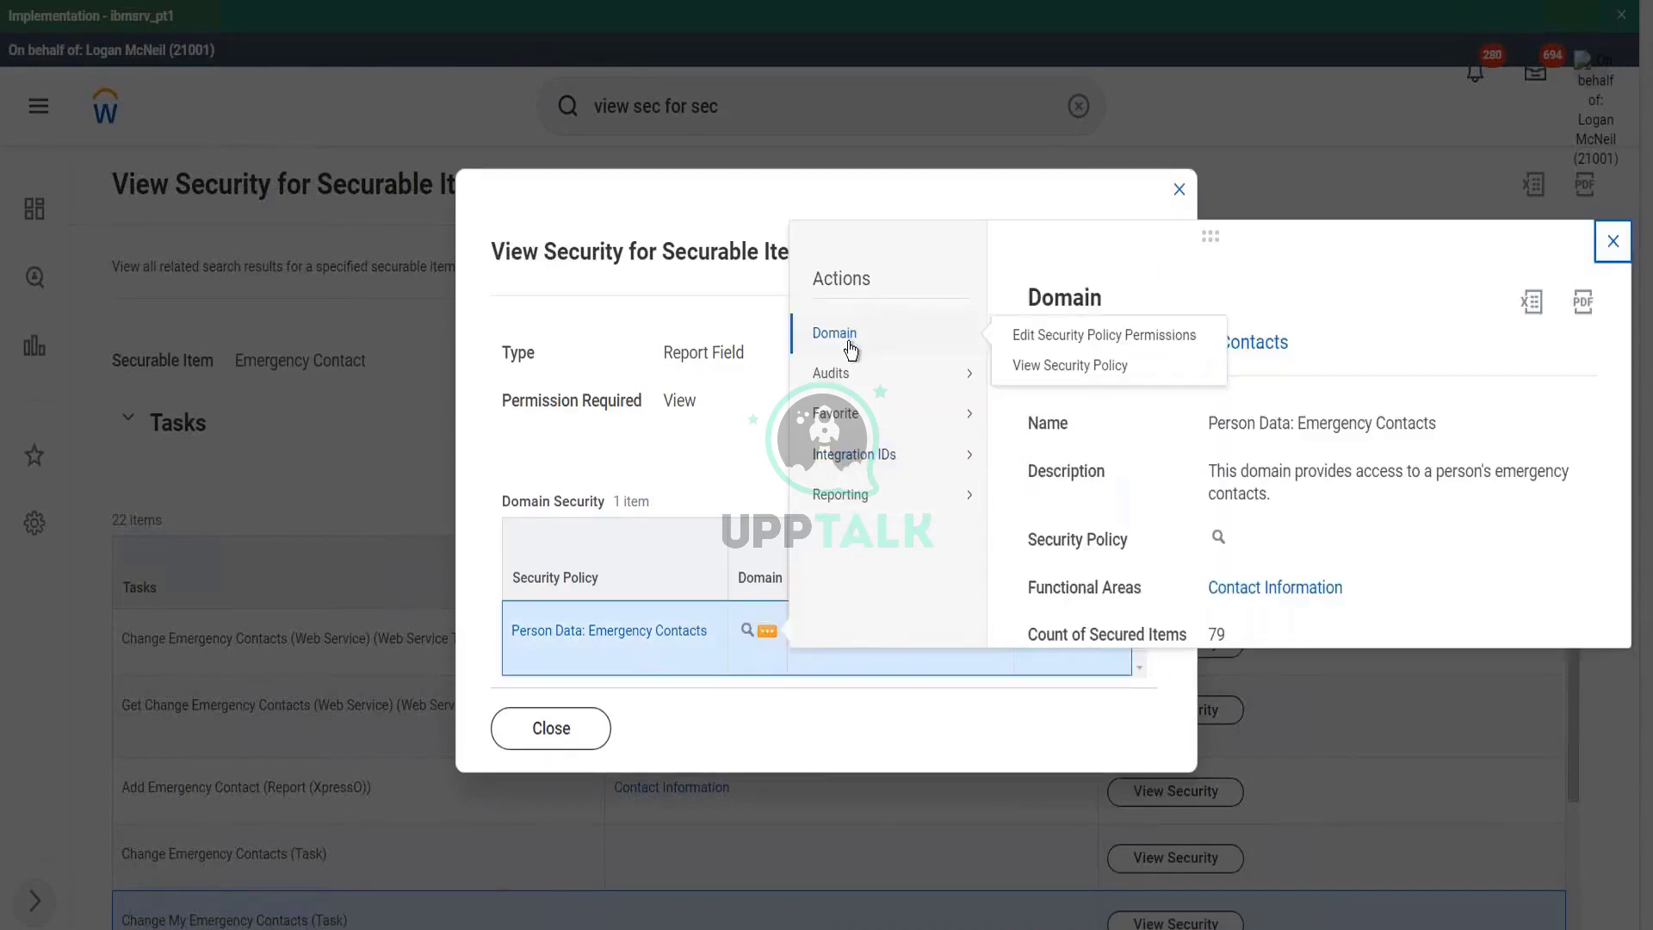
pyautogui.click(1061, 367)
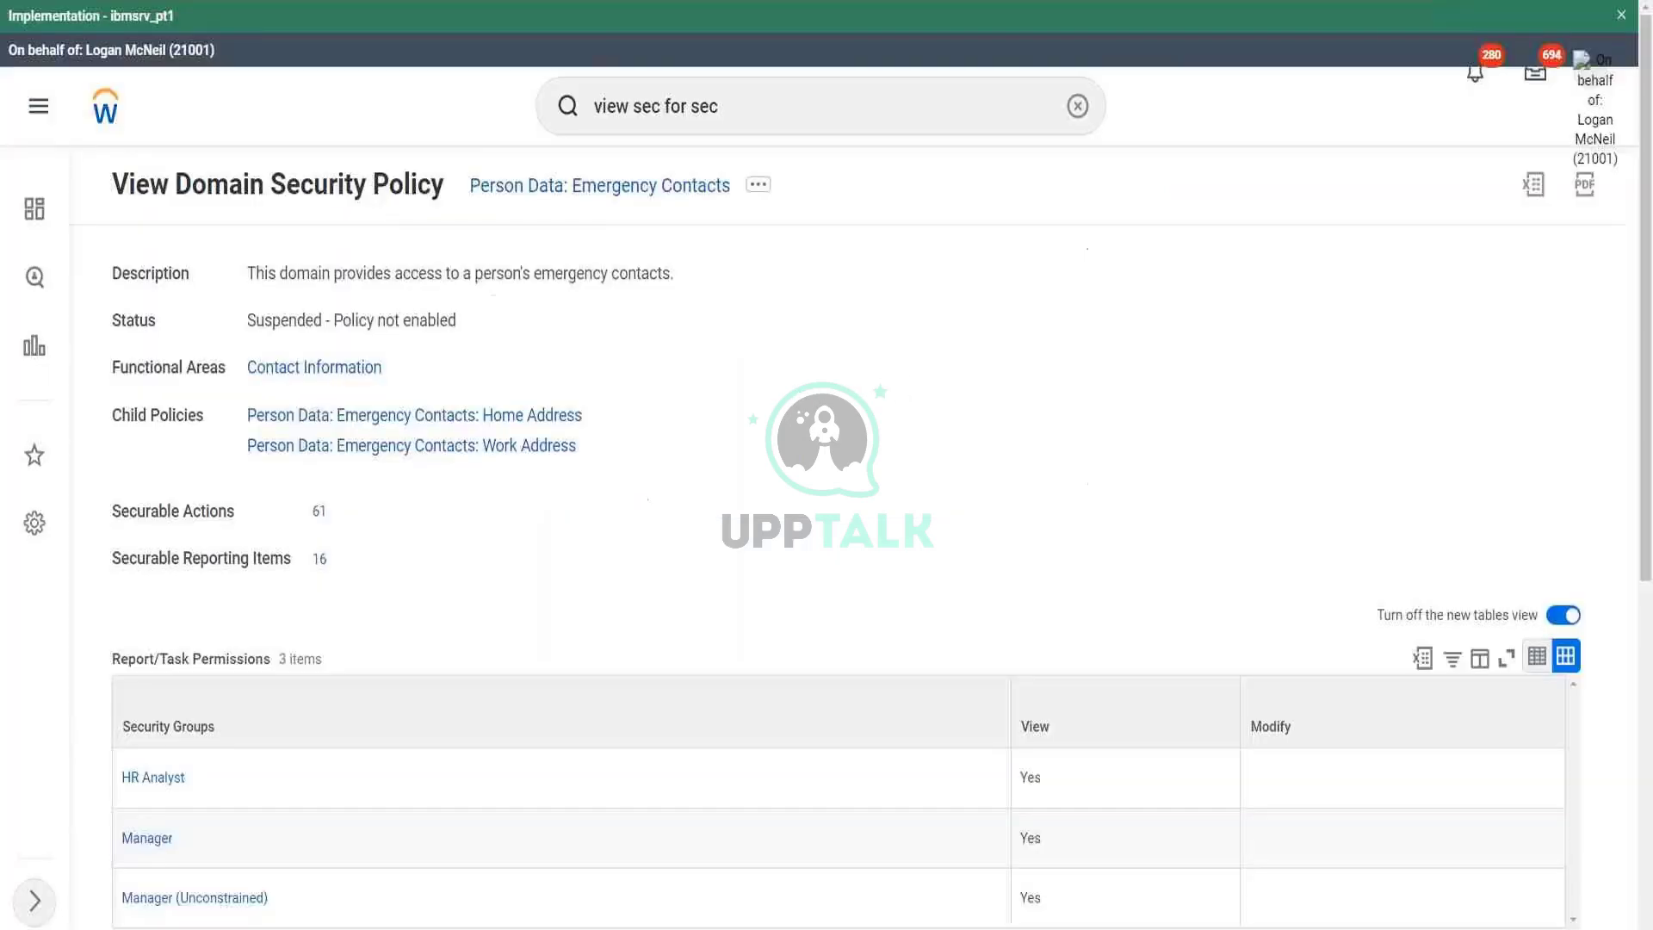
# Step: Examine the domain security policy's status, child policies, report/task permissions and the Get and Put integration permissions
pyautogui.scroll(-1, 802, 416)
pyautogui.scroll(-2, 802, 419)
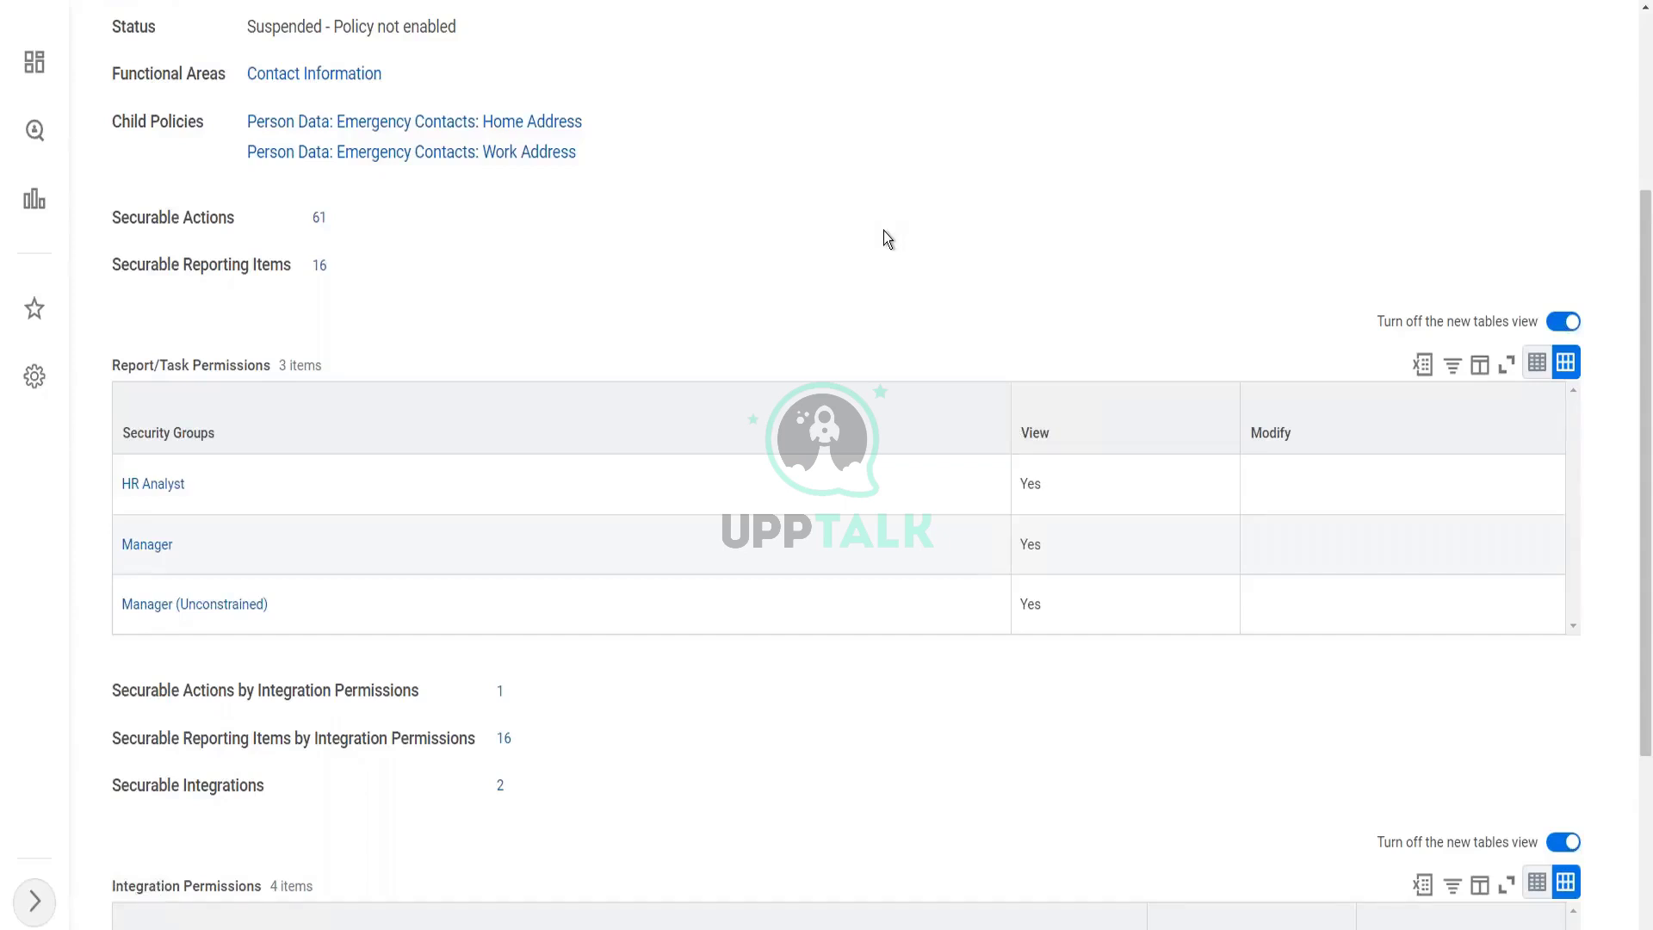
pyautogui.scroll(-1, 887, 239)
pyautogui.scroll(-2, 884, 231)
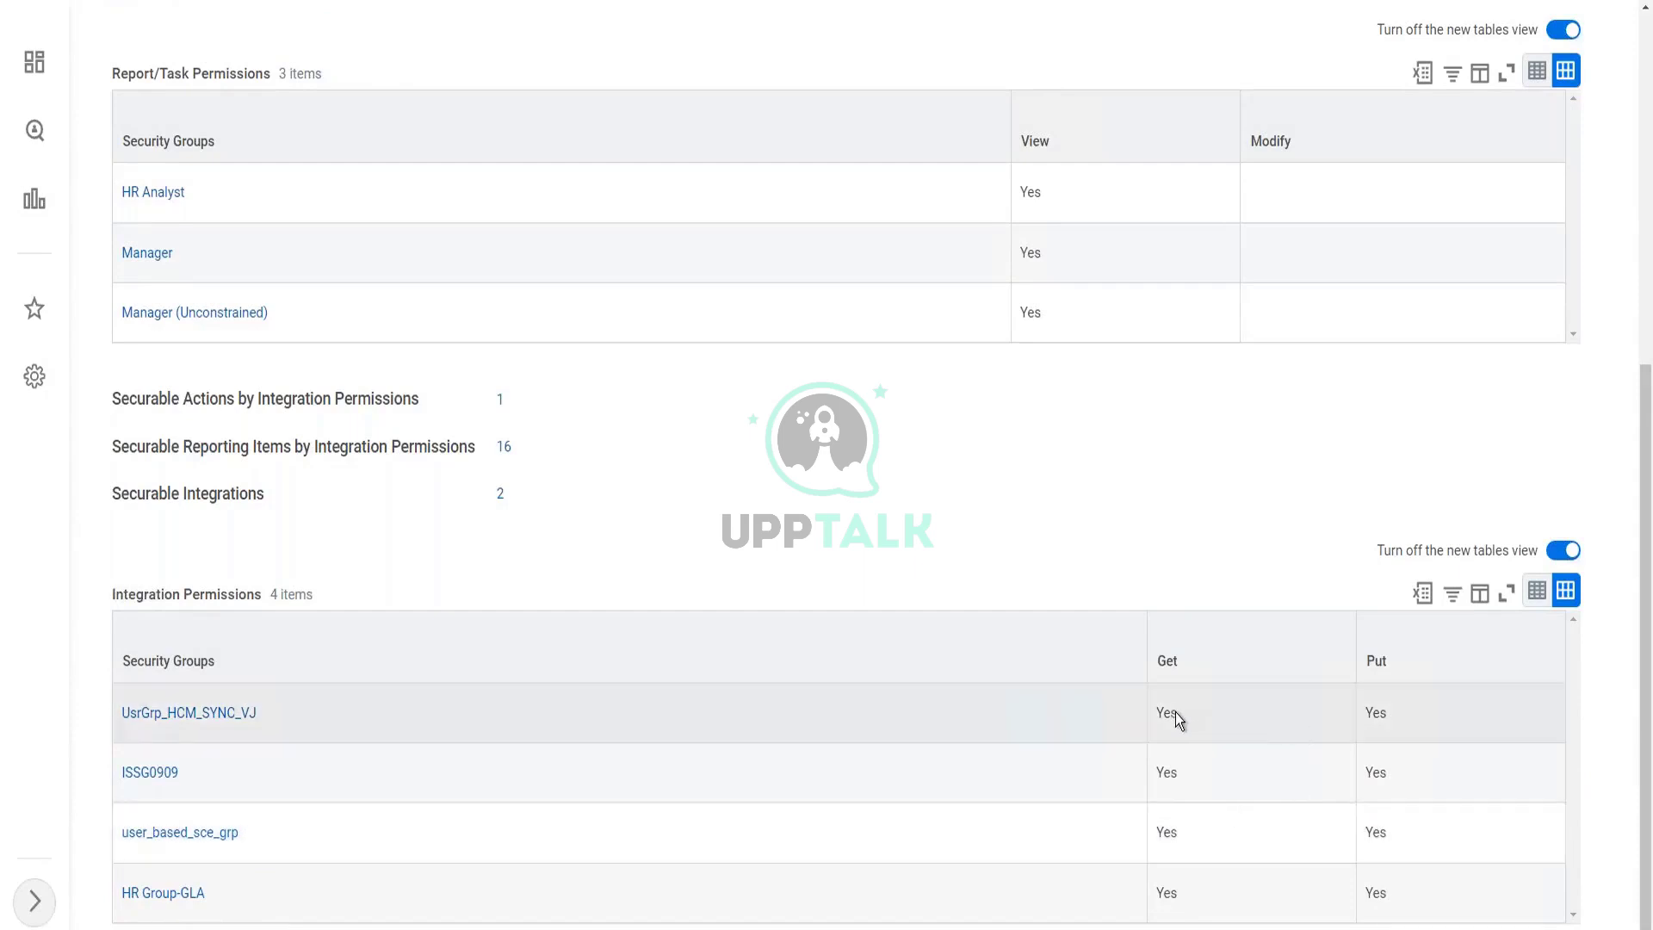
pyautogui.click(1399, 716)
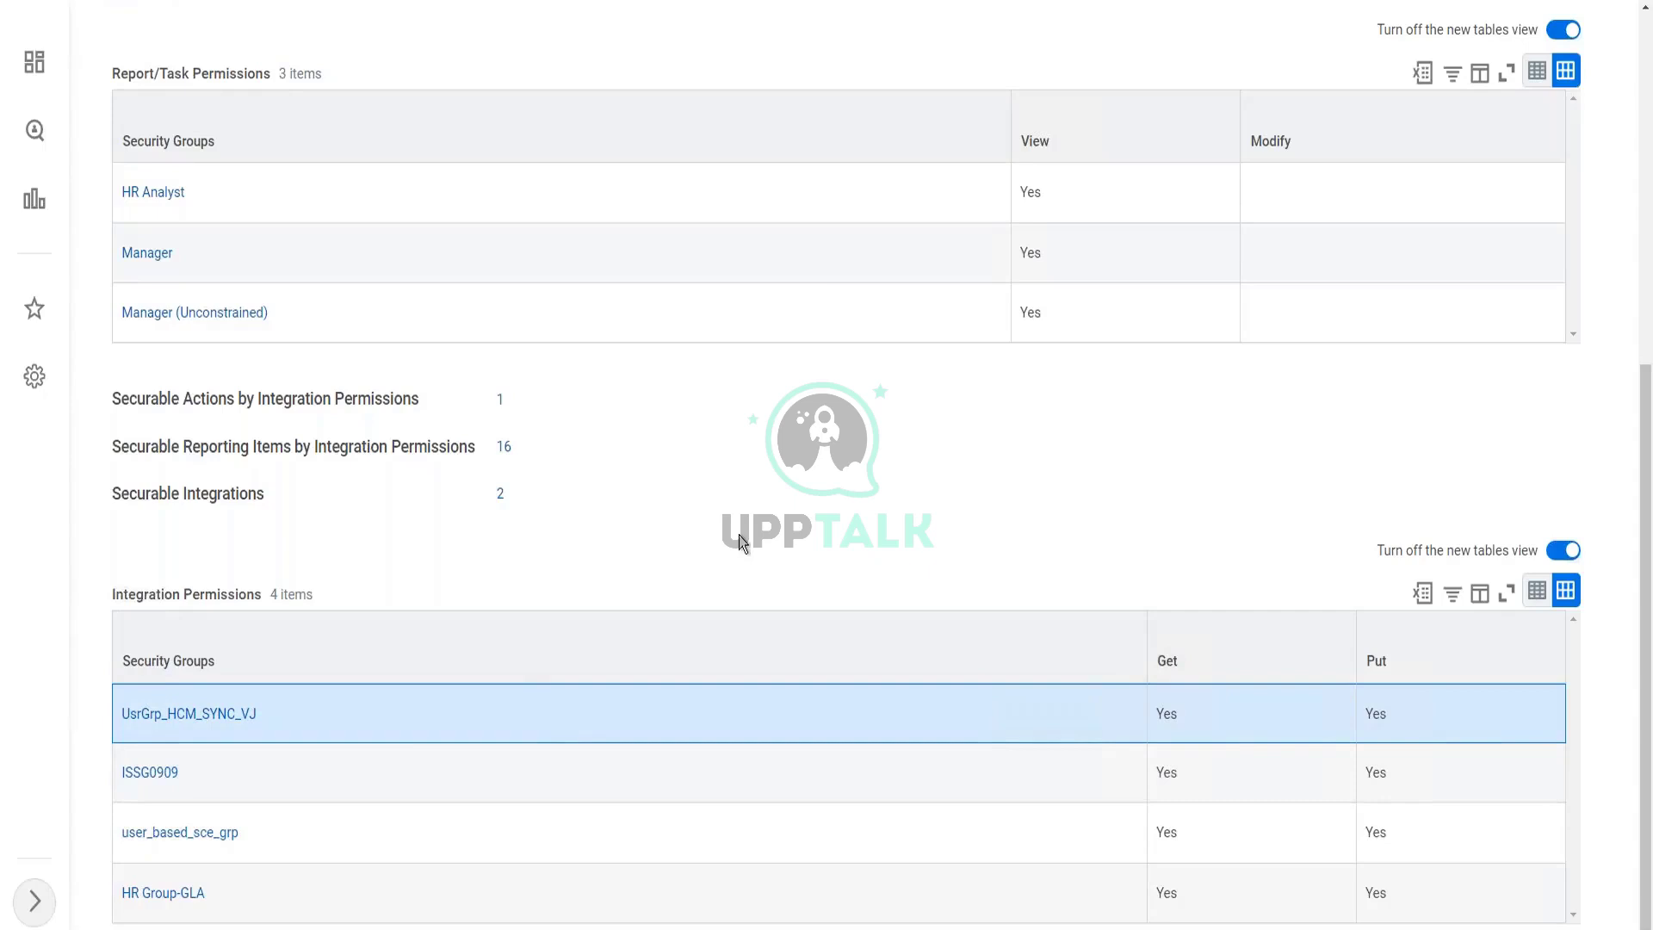
pyautogui.scroll(2, 739, 540)
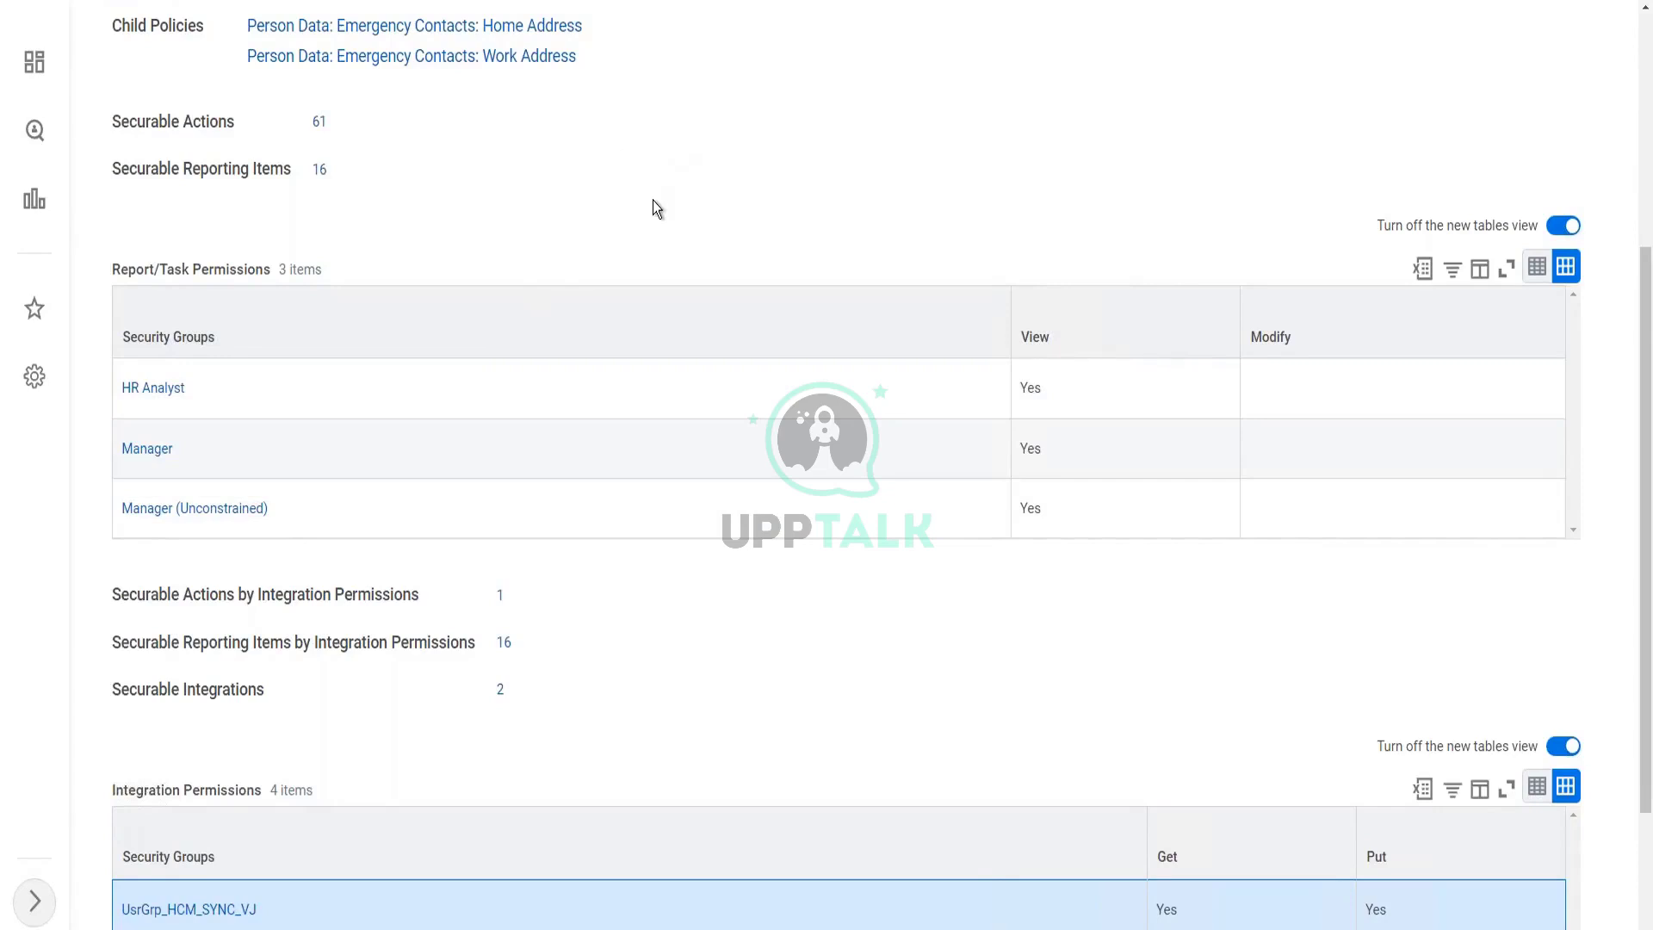
pyautogui.scroll(1, 653, 199)
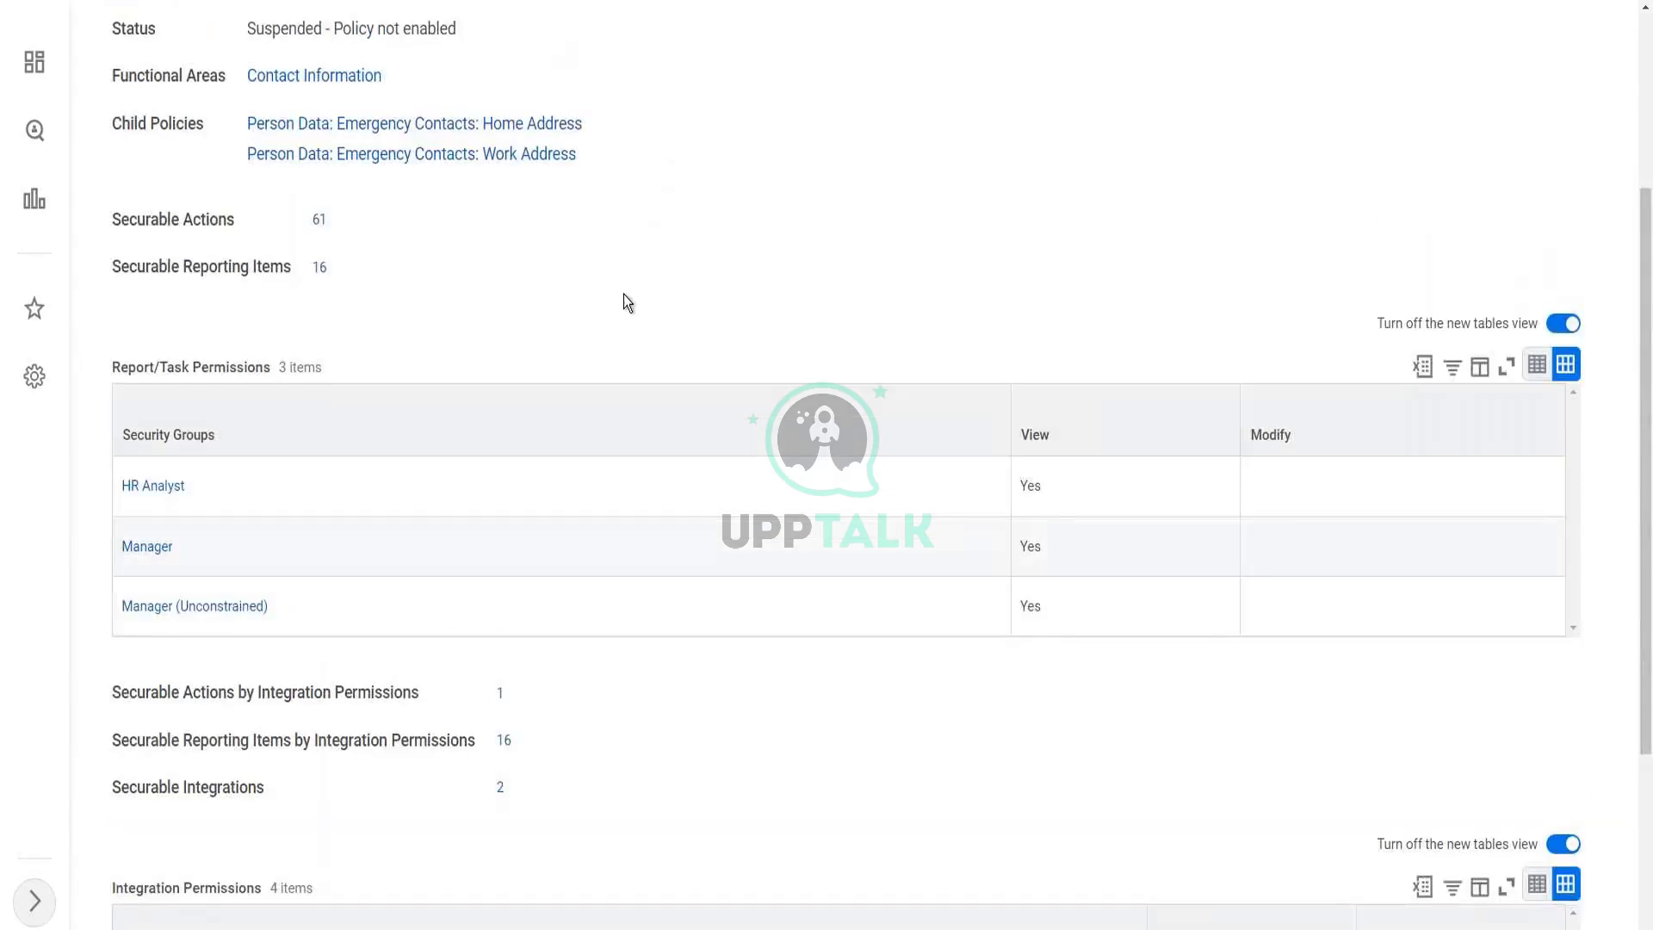
pyautogui.scroll(2, 671, 312)
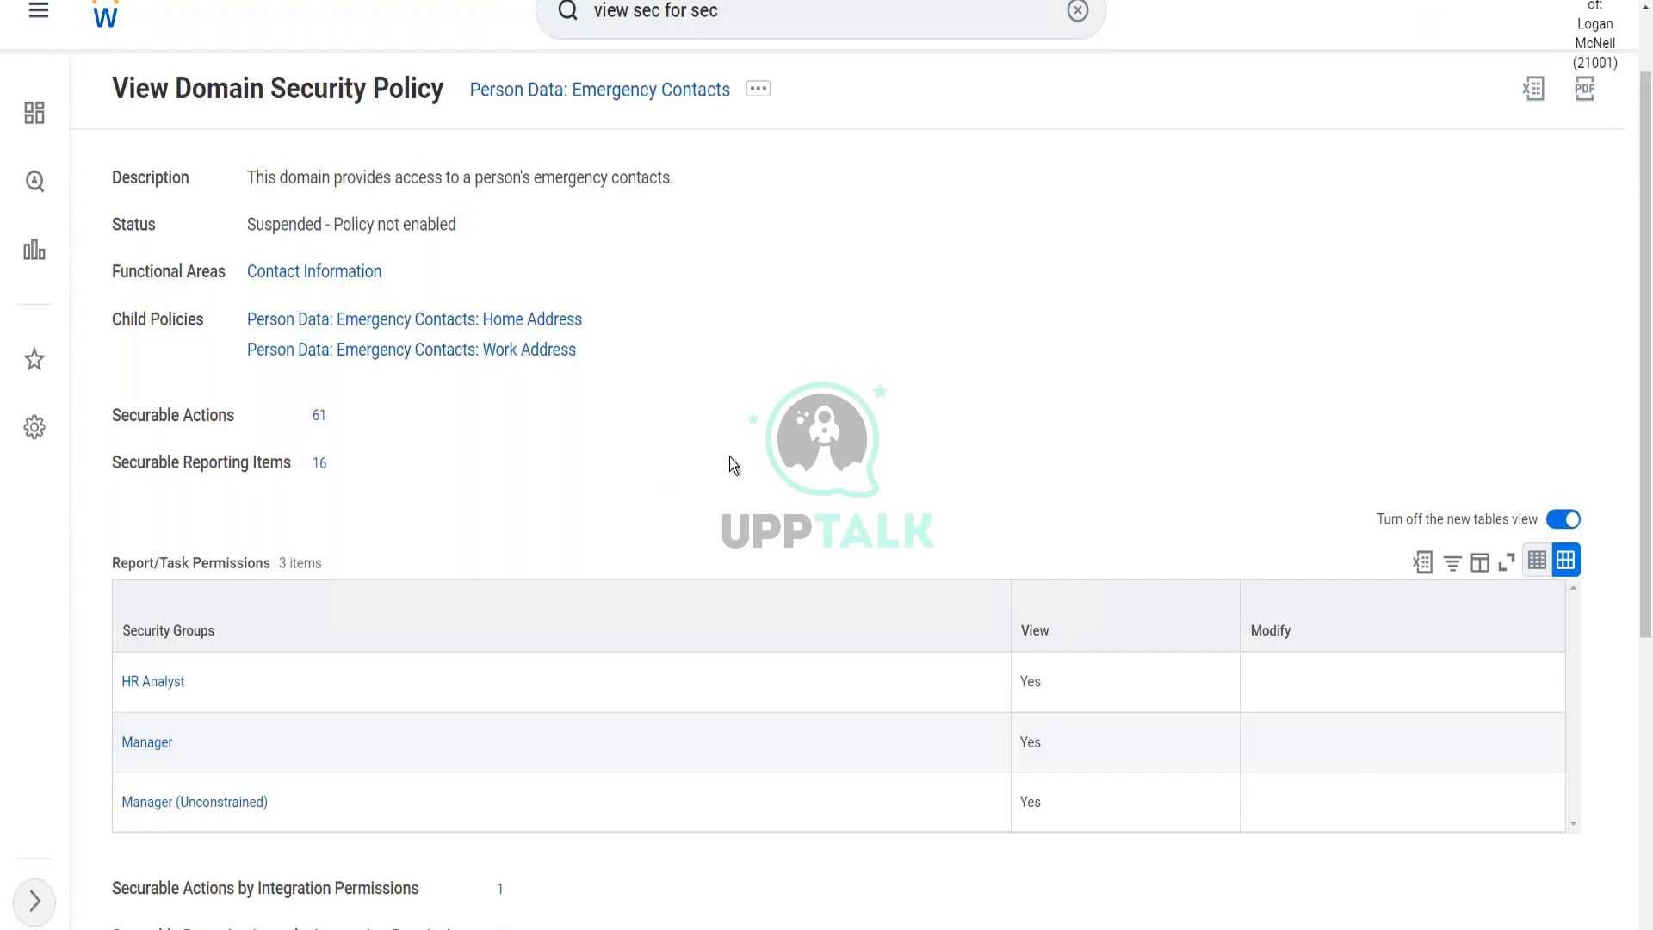
pyautogui.scroll(-5, 730, 456)
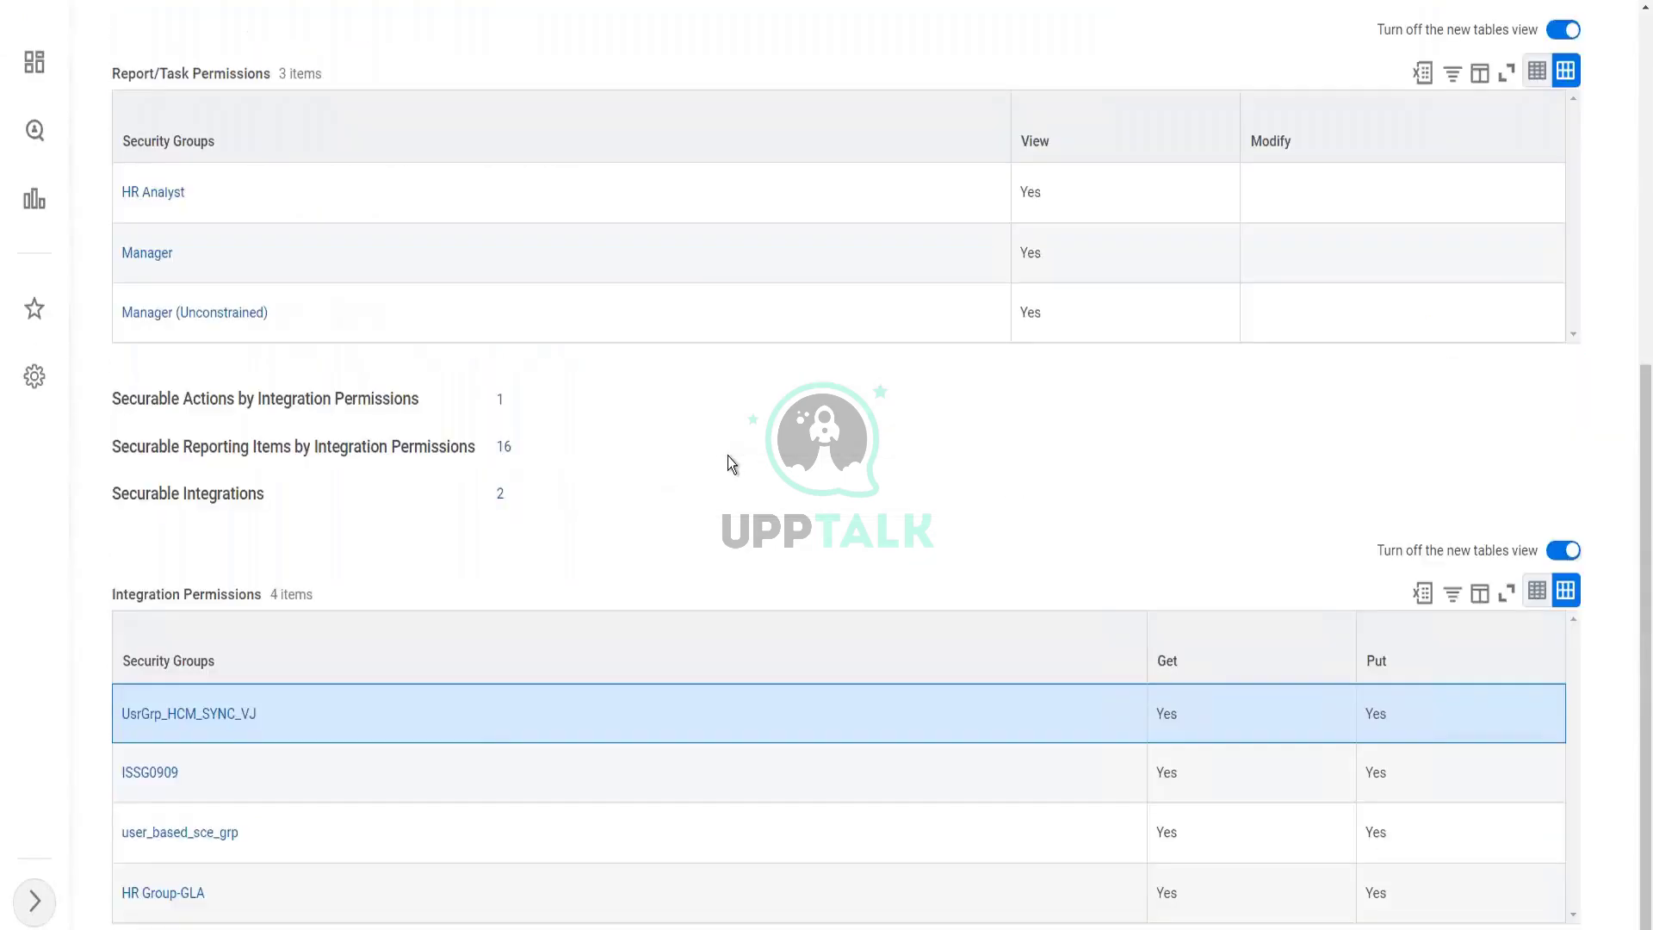
pyautogui.scroll(4, 711, 463)
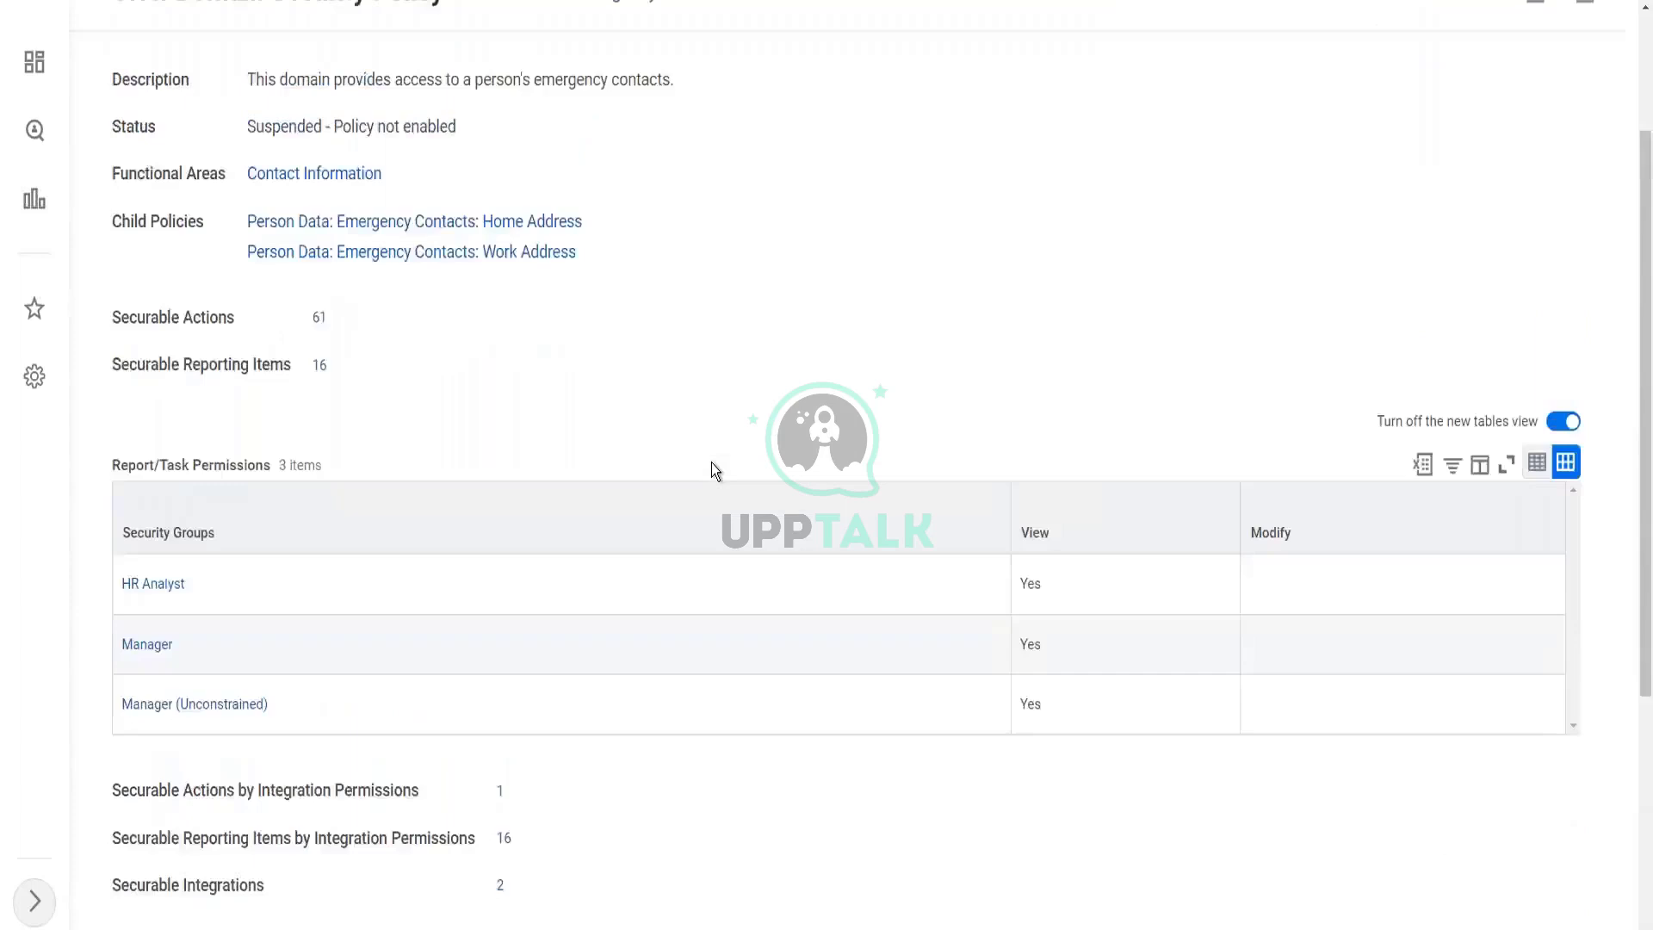
pyautogui.scroll(3, 712, 462)
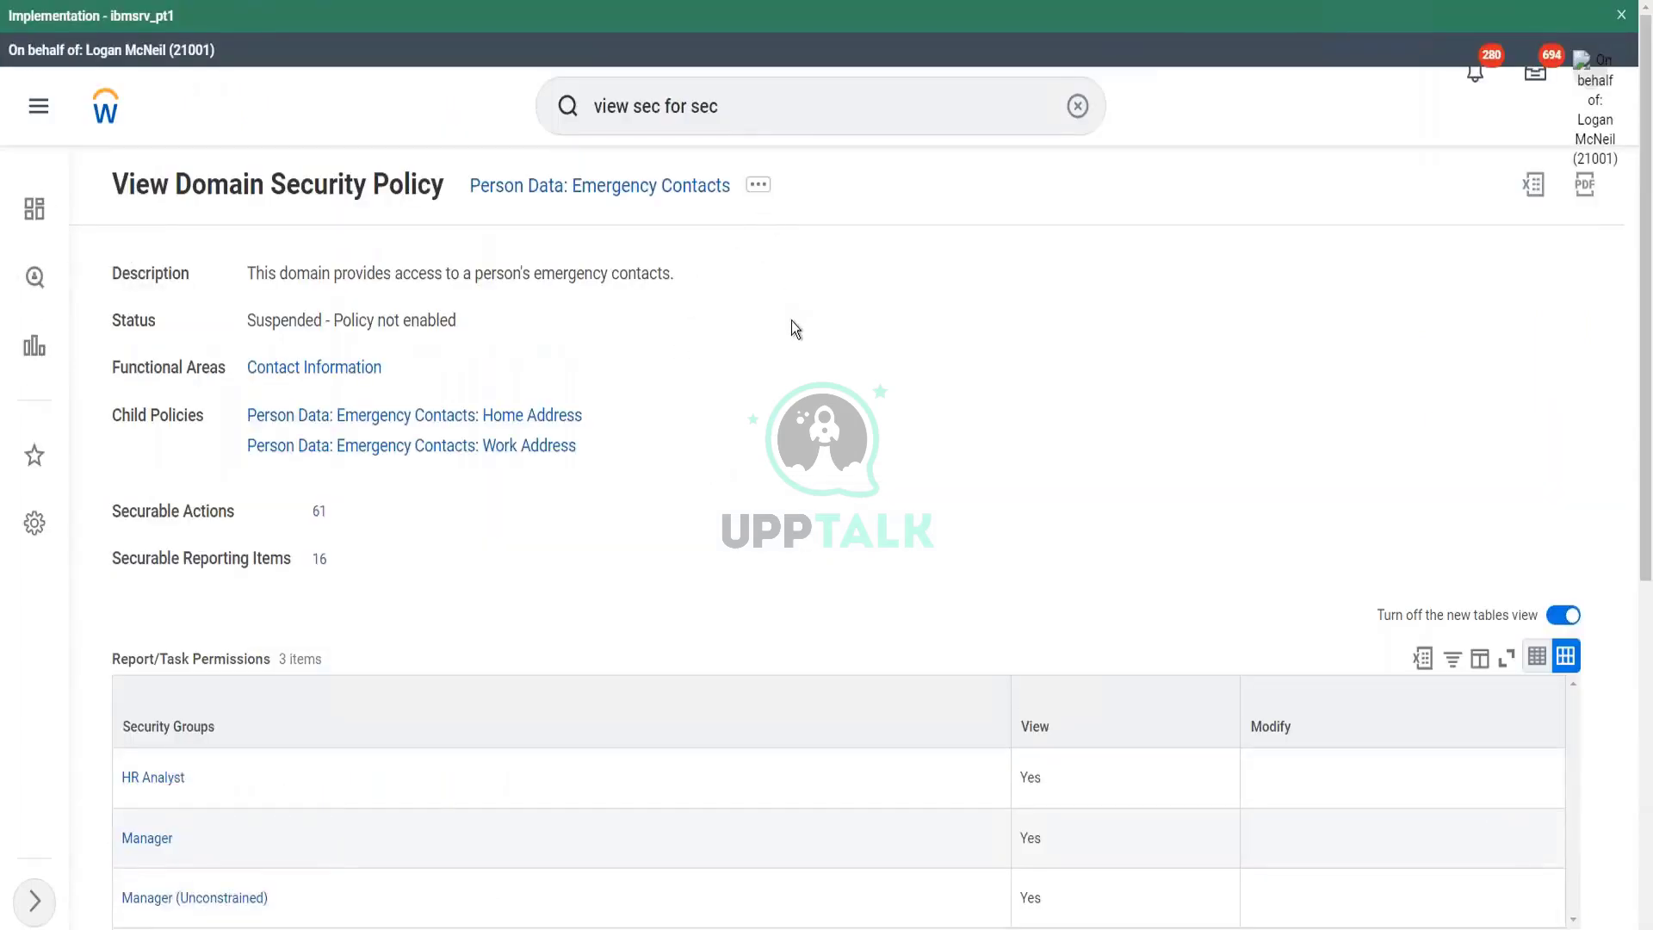
# Step: Start enabling the Person Data: Emergency Contacts domain security policy from its related actions
pyautogui.click(759, 185)
pyautogui.moveTo(860, 294)
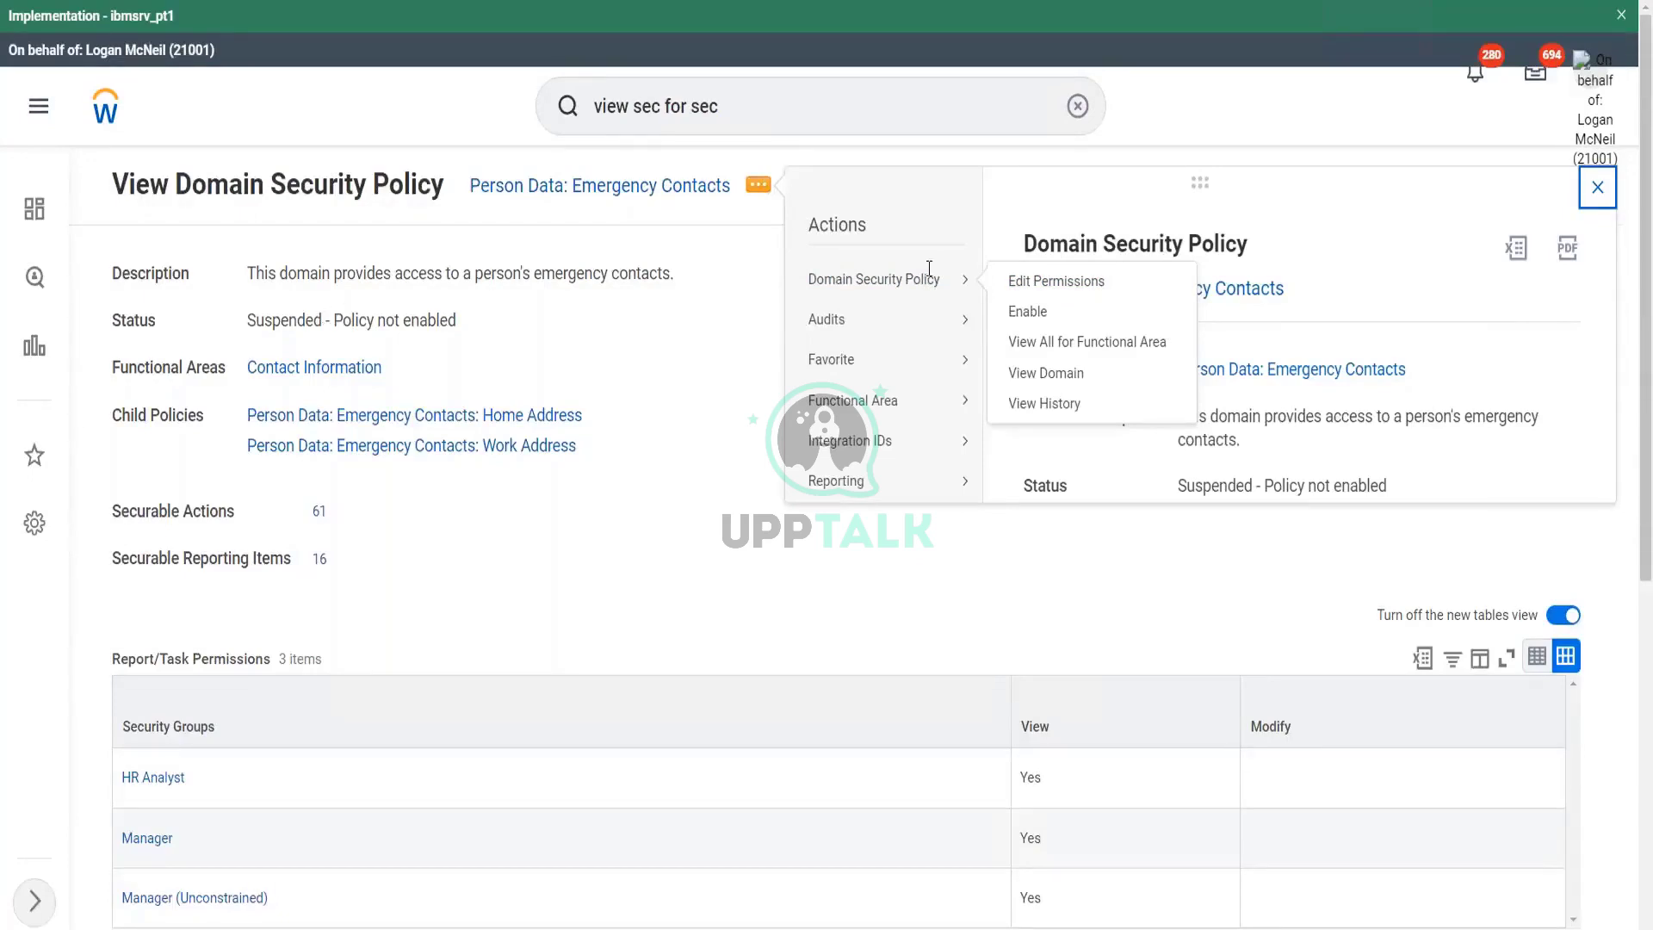
pyautogui.click(1030, 315)
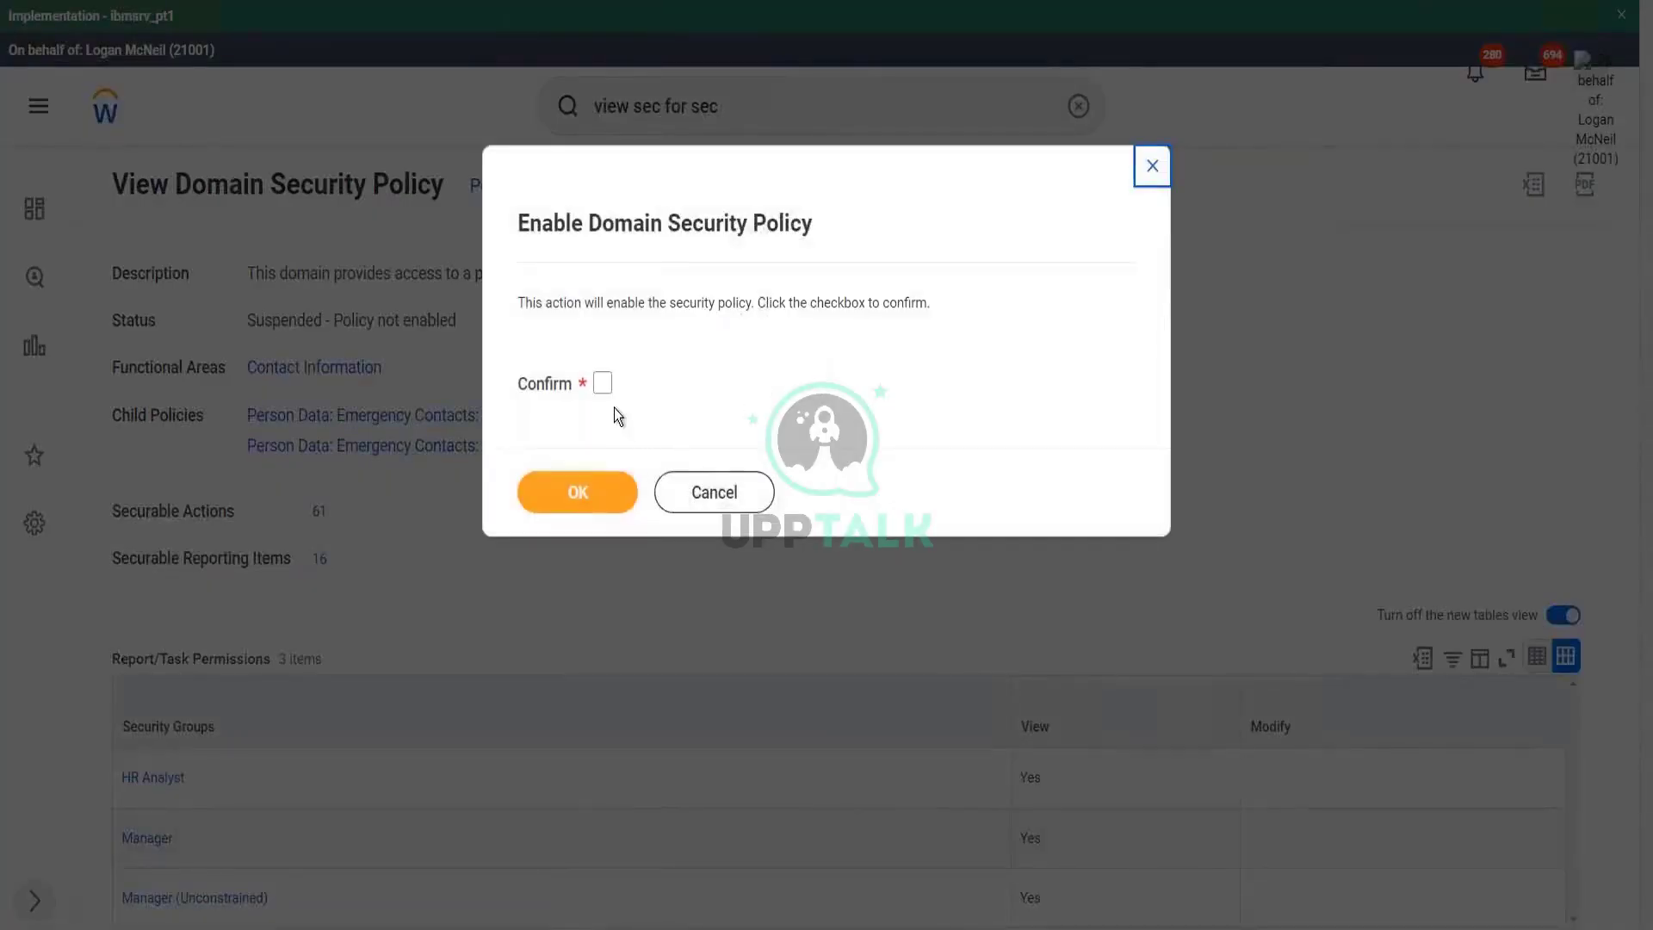